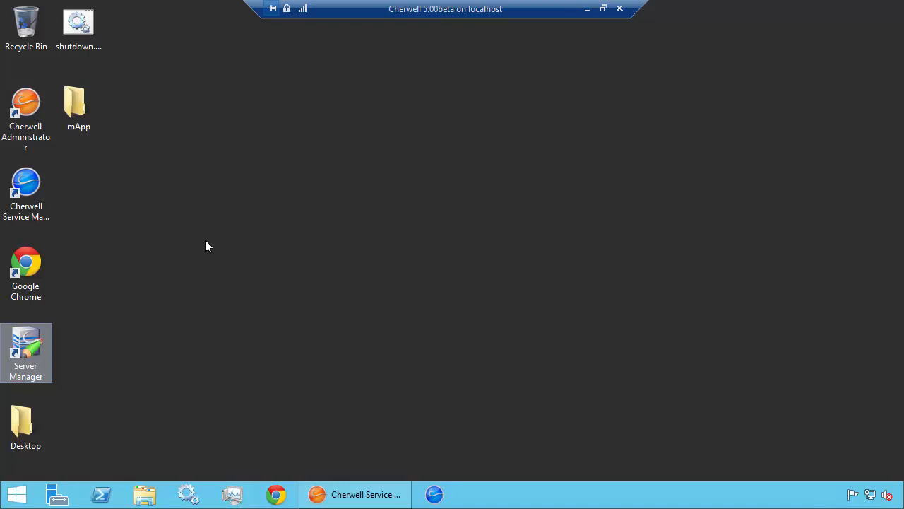
Log in to Cherwell Service Management through the Cherwell DEMO connection with the account password, using the IT Service Desk Manager role
click(434, 497)
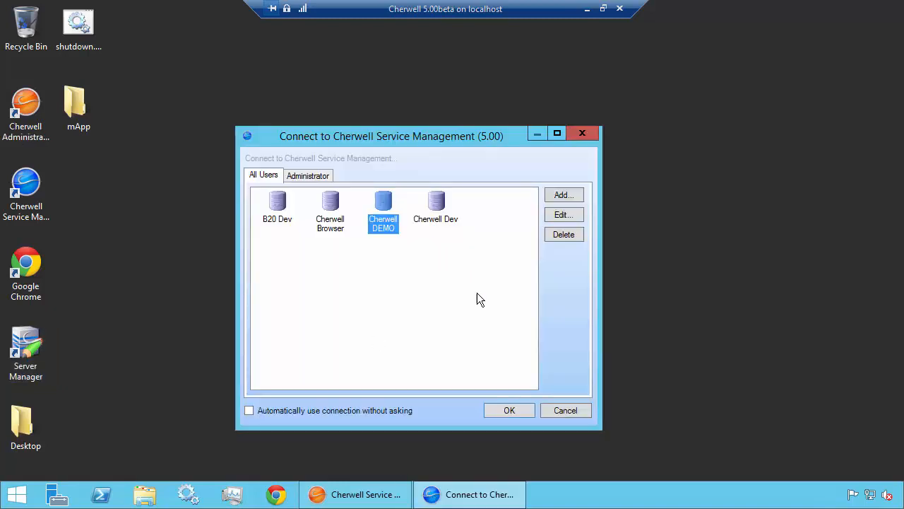
click(513, 406)
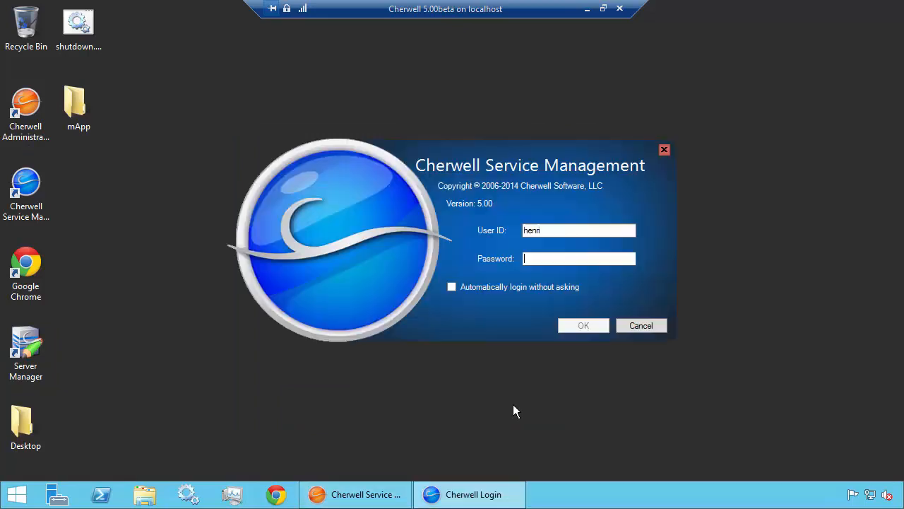
text(********)
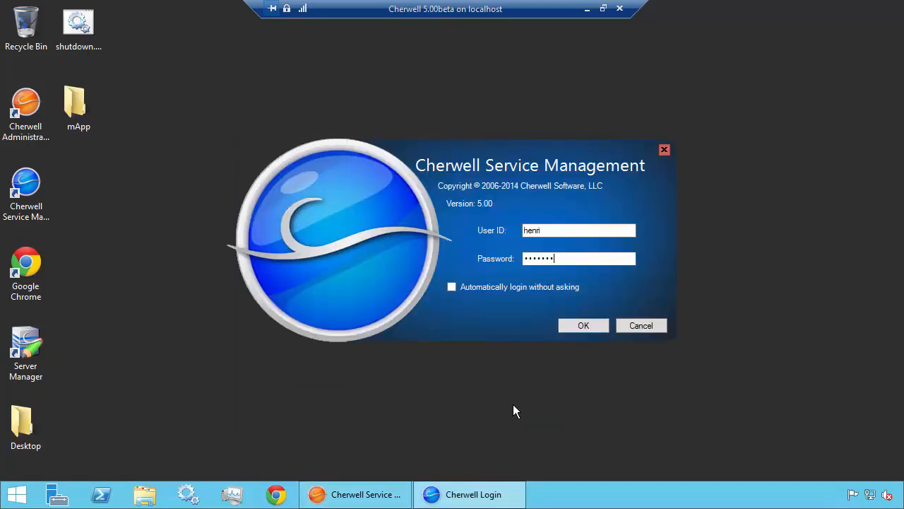
key(Return)
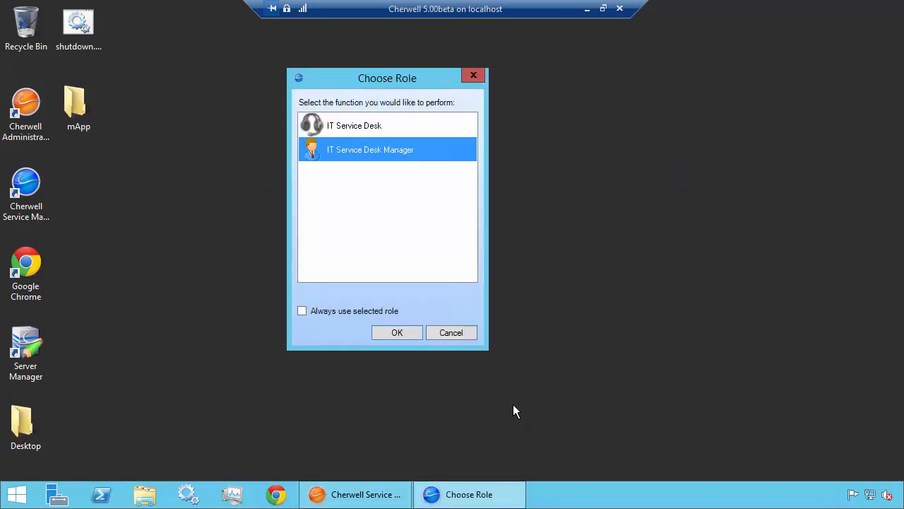
click(392, 336)
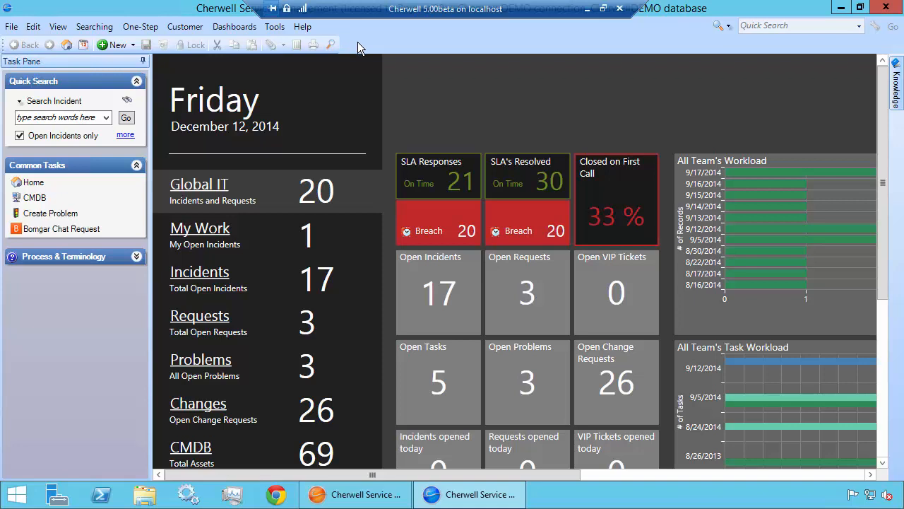
Create a new custom user toolbar named "Manager Tools"
right_click(358, 42)
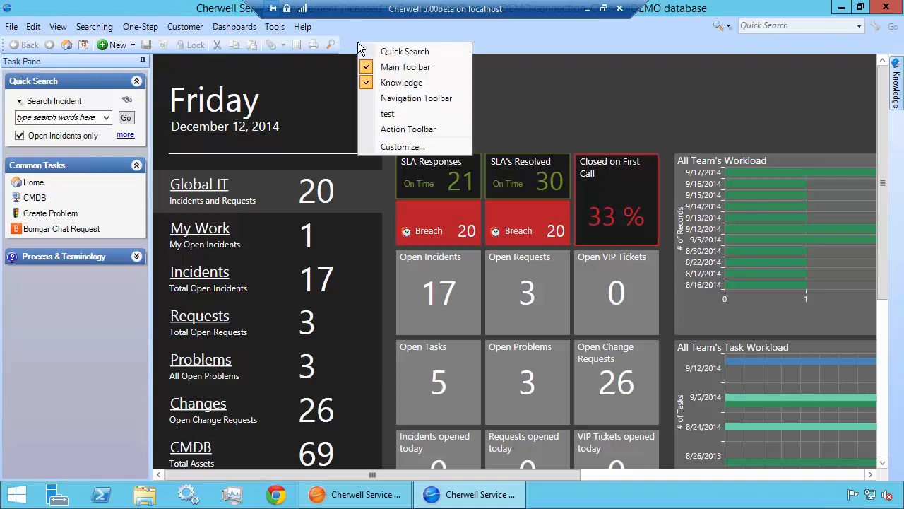
click(403, 147)
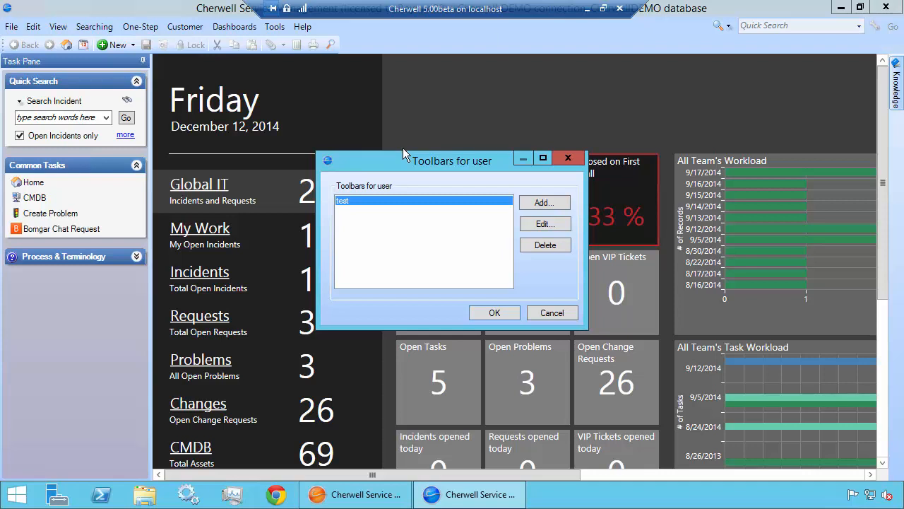
click(542, 204)
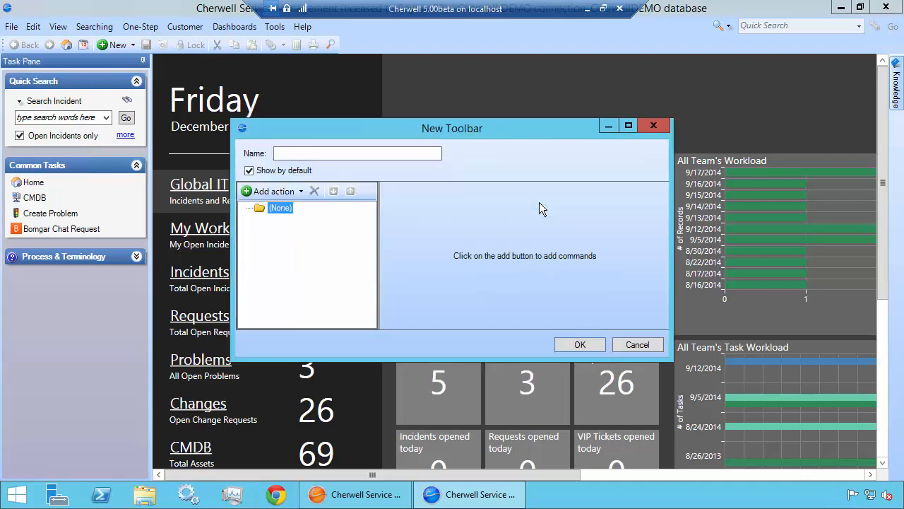
click(401, 153)
text(Man)
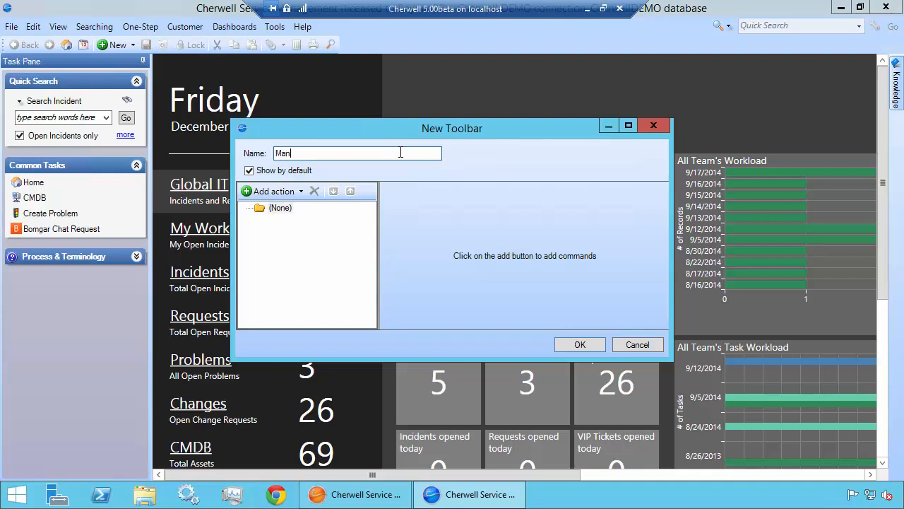
text(ager Tools)
Add a report action to the toolbar, finding the global My Teams Incidents report with the search term "team"
click(283, 192)
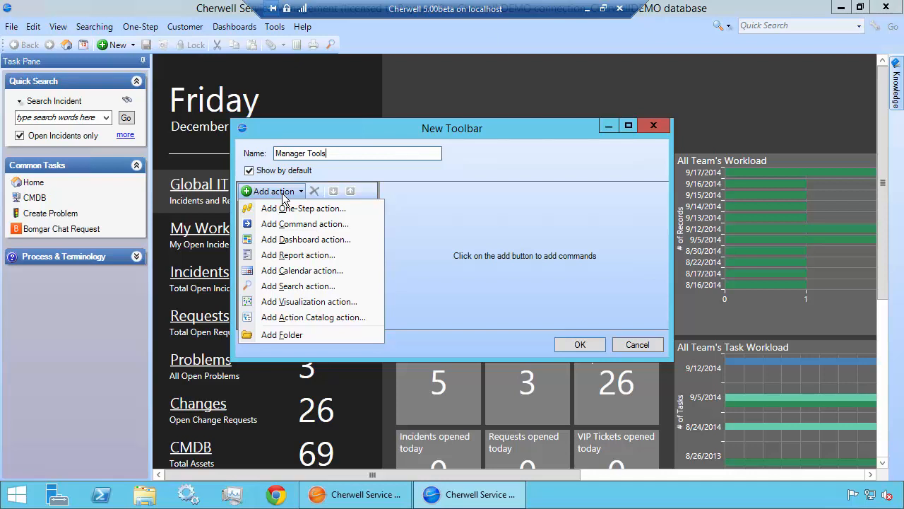
click(295, 258)
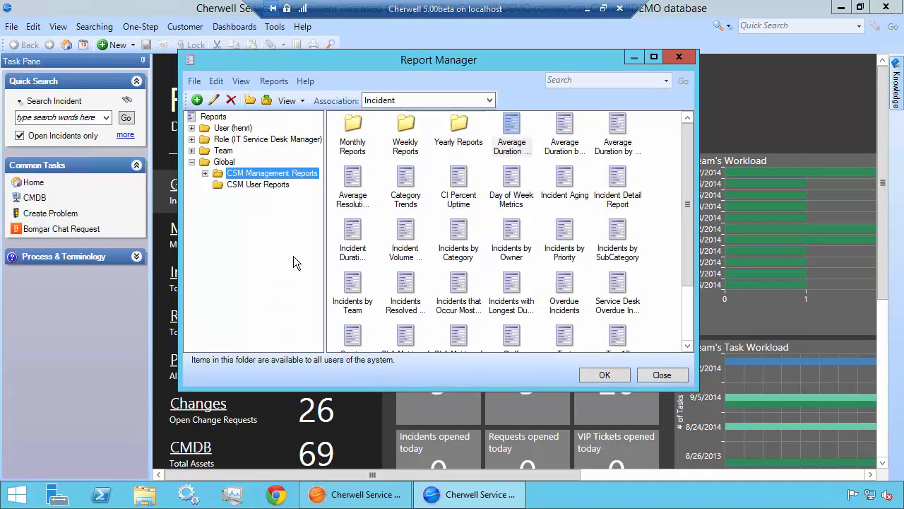
click(233, 161)
click(605, 79)
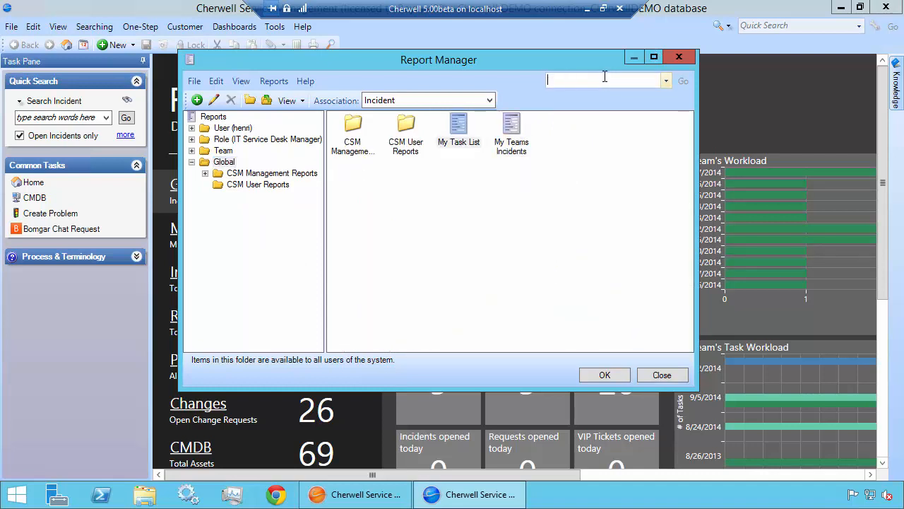
text(team)
key(Return)
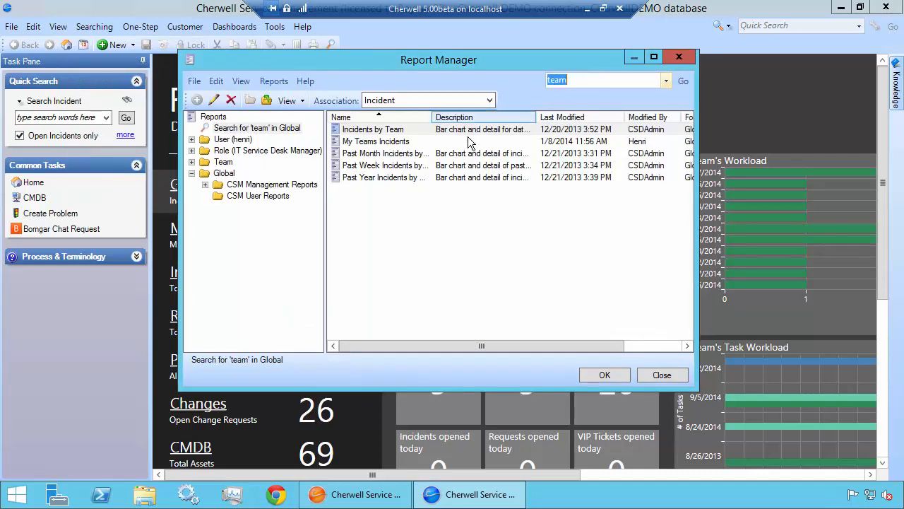
click(399, 142)
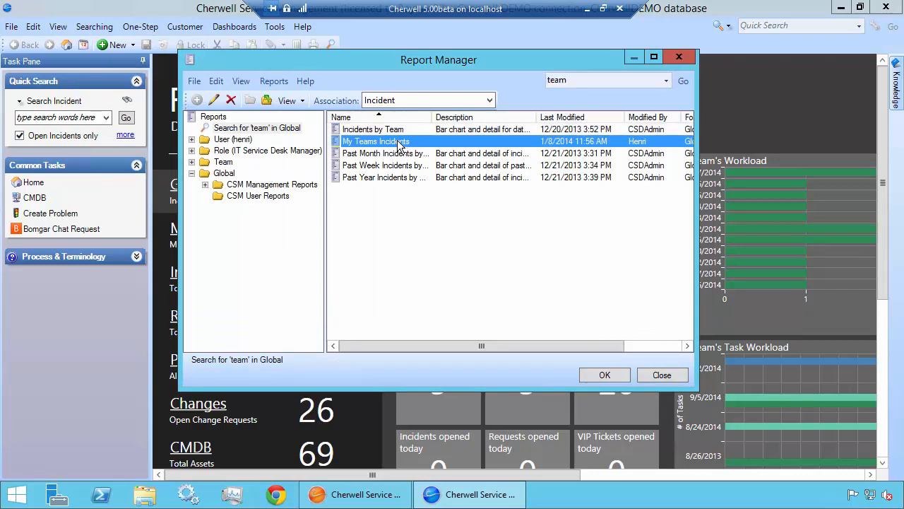
click(606, 374)
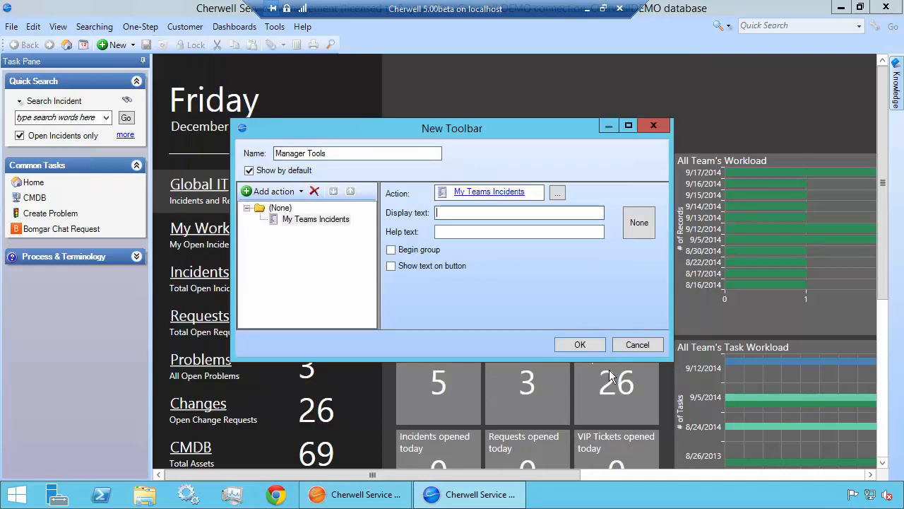
Set the report action's display text to "Report of My Teams Incidents" and enable showing text on the button
text(Report of)
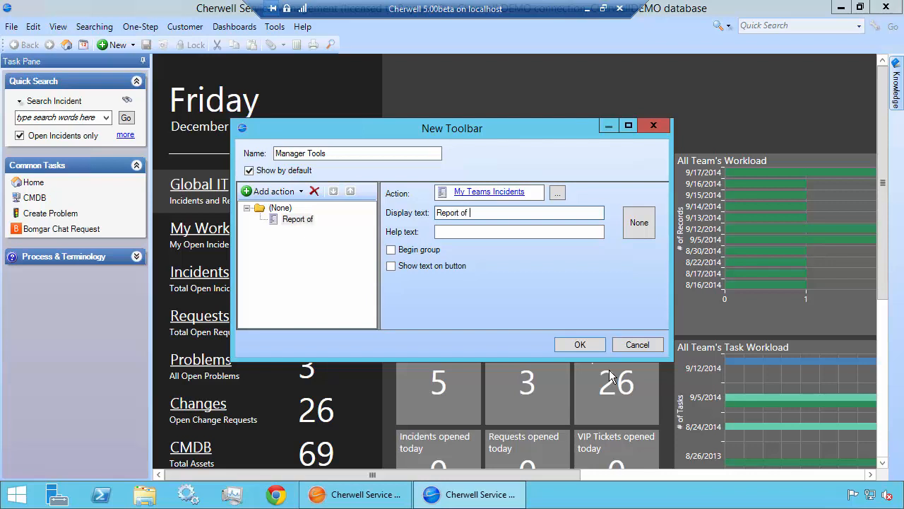
text( My Tea)
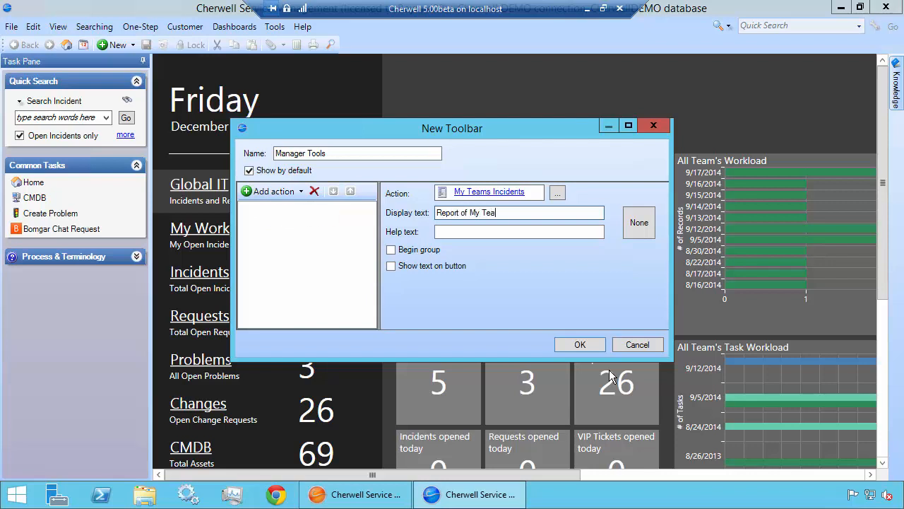
text(ms Incidents)
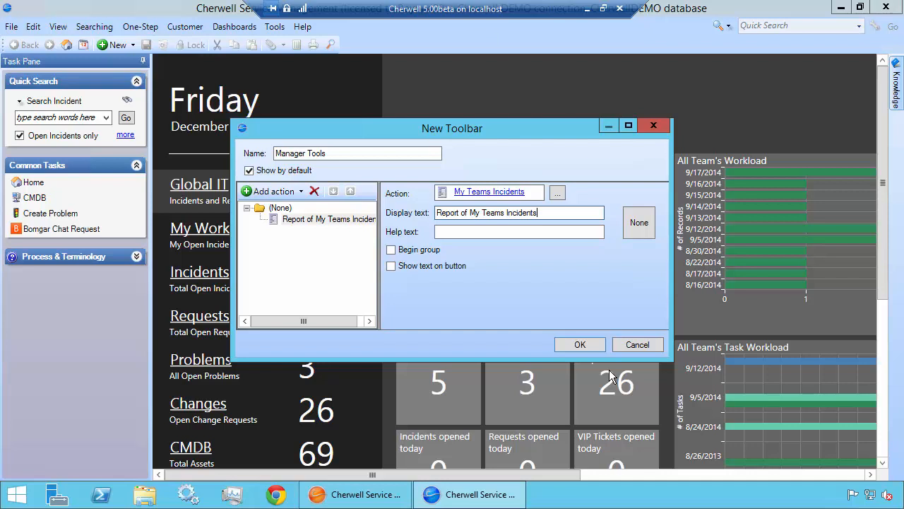
click(414, 272)
Search the images for "report", and give the report action the AccountDet... icon from the built-in Common images
click(640, 223)
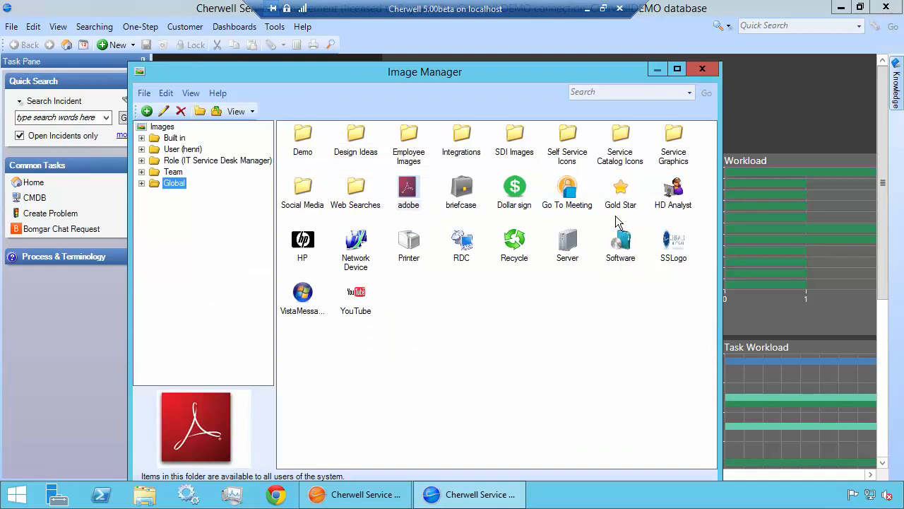
click(622, 94)
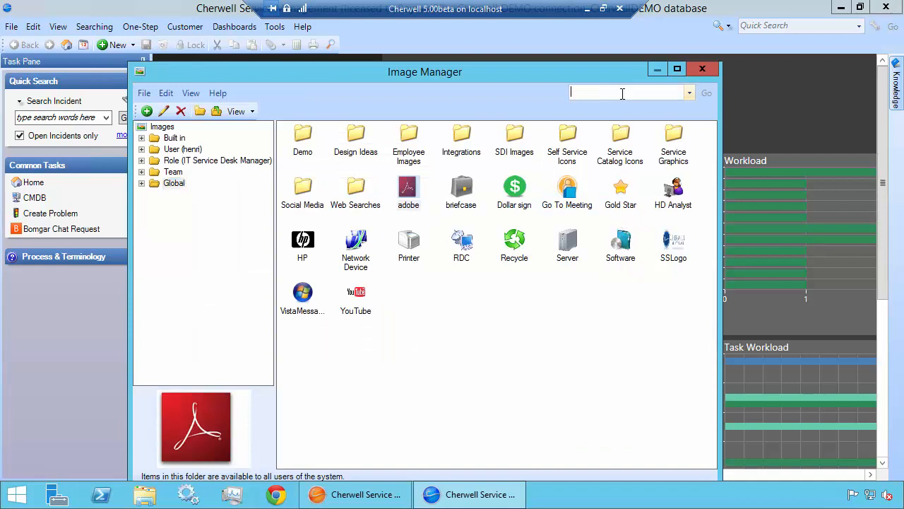
text(report)
key(Return)
key(Return)
click(172, 184)
double_click(171, 185)
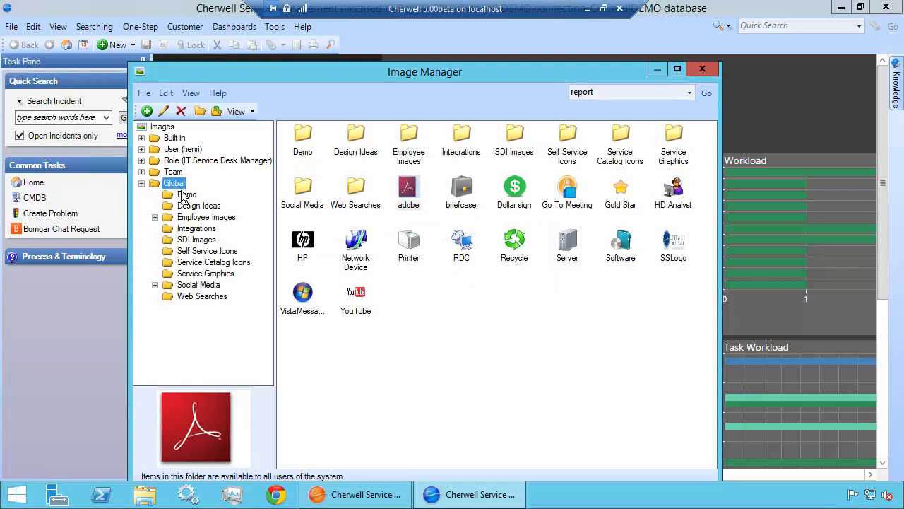
click(141, 138)
click(188, 150)
double_click(297, 136)
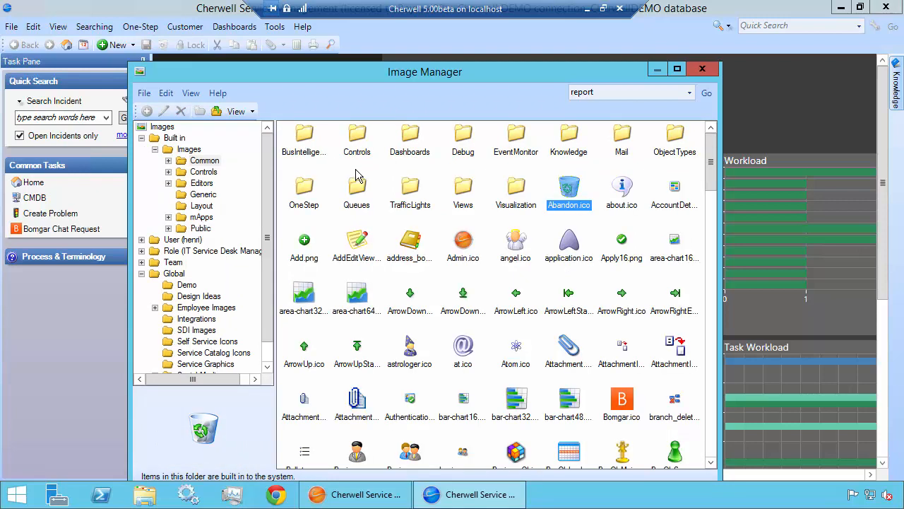
double_click(676, 191)
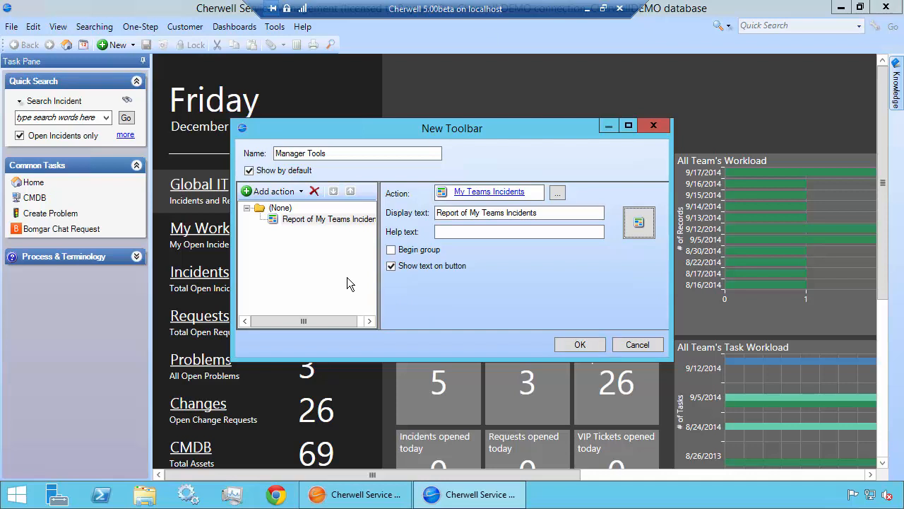
Add a search action for the global My Teams All Open Tic... search, finding it with the term "team"
click(273, 192)
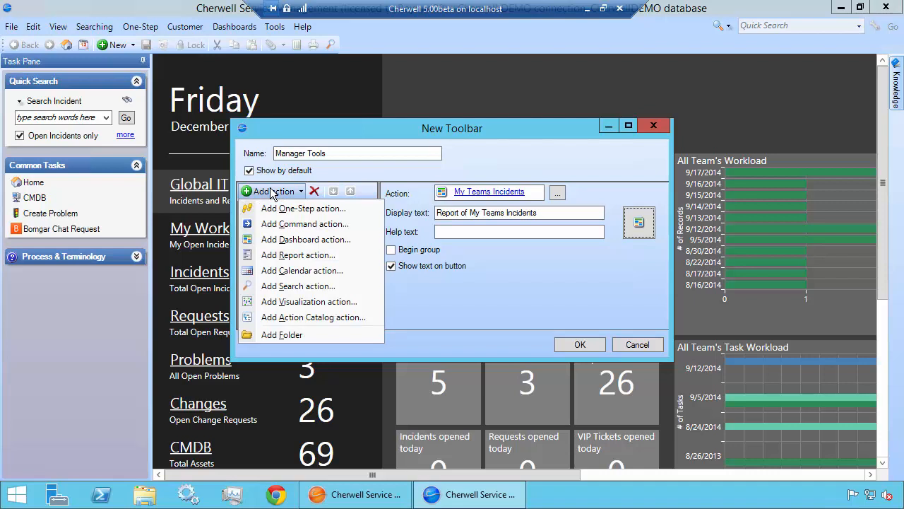
click(290, 287)
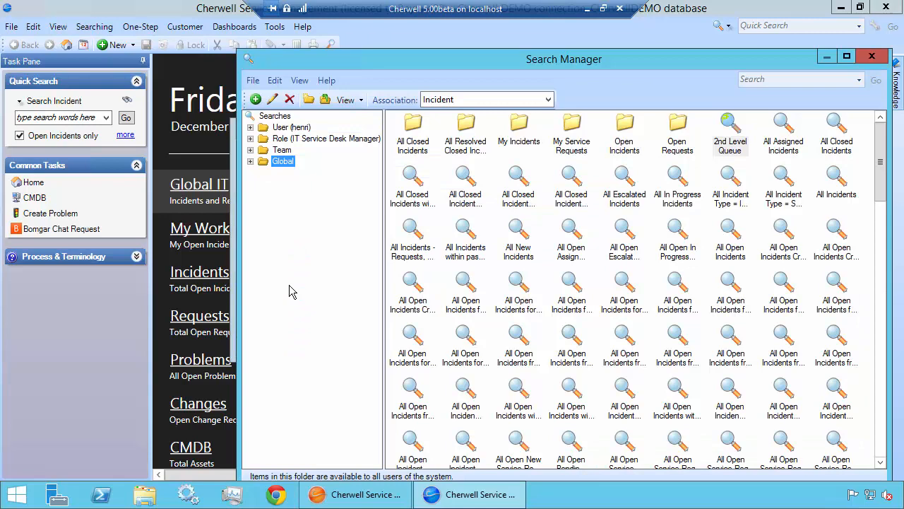
click(755, 80)
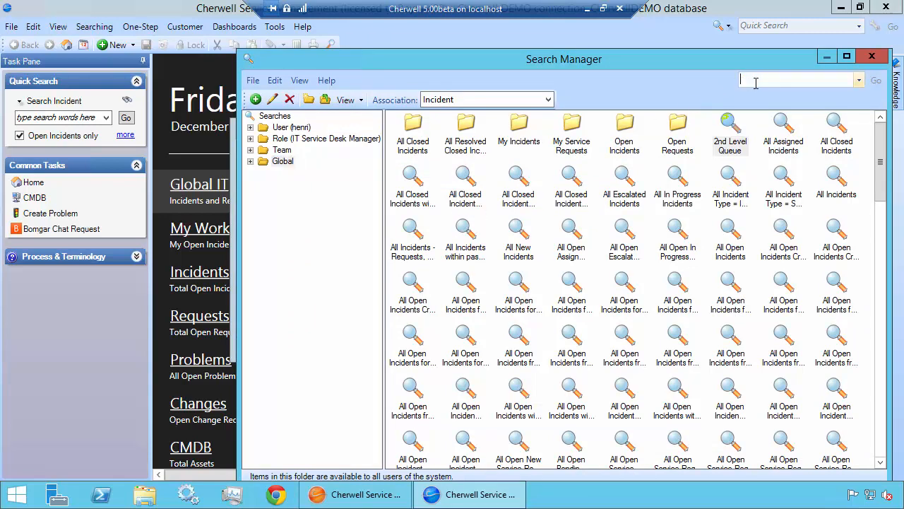
text(team)
key(Return)
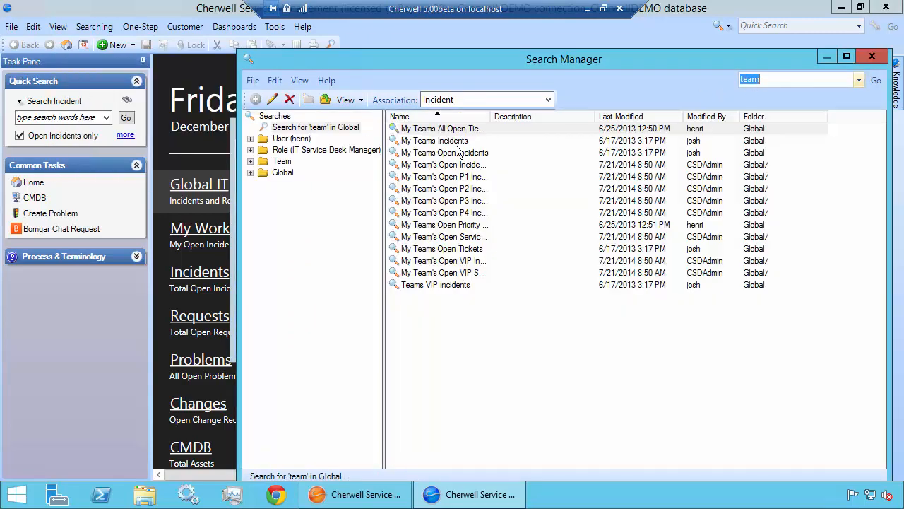
double_click(452, 129)
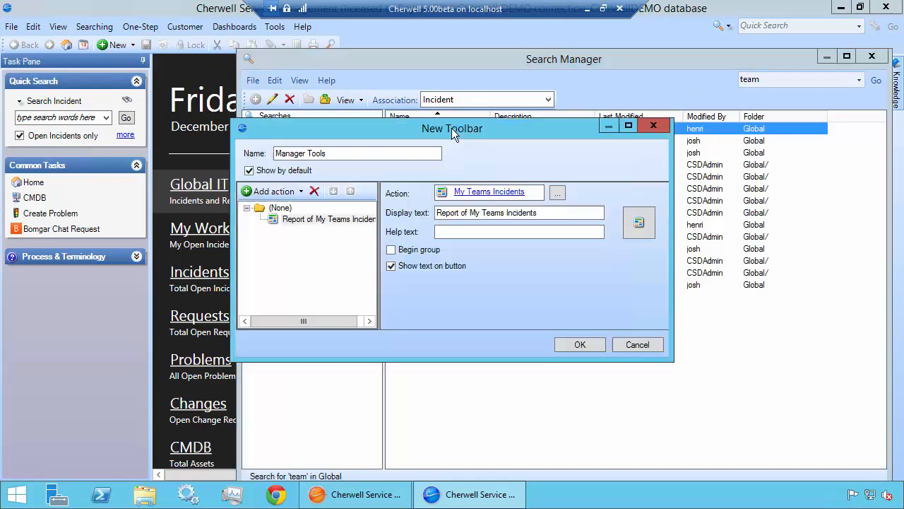
Set the search action's display text to "My Teams Incidents" and enable showing text on the button
text(My)
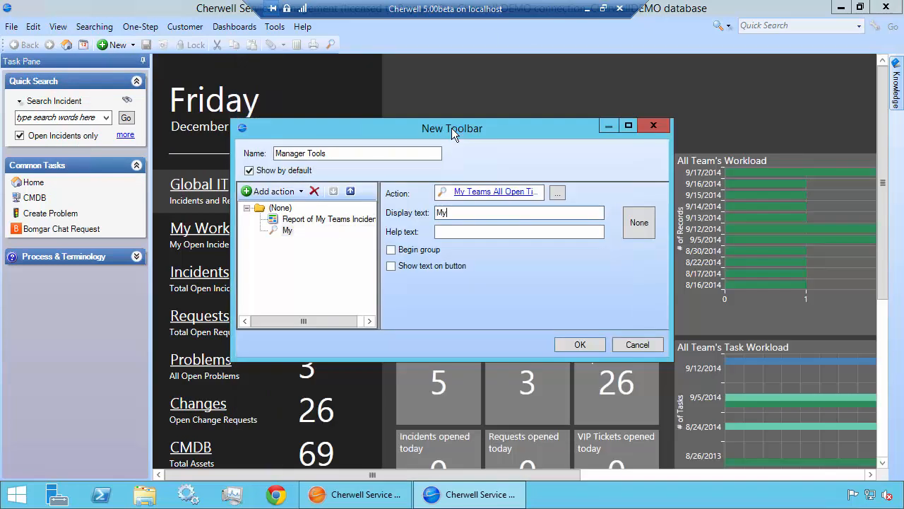
text( Teams Incidents)
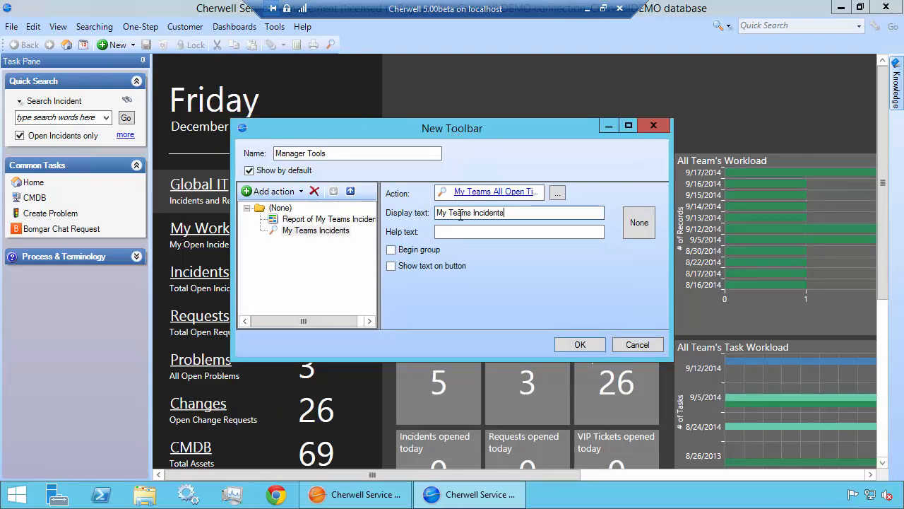
click(461, 267)
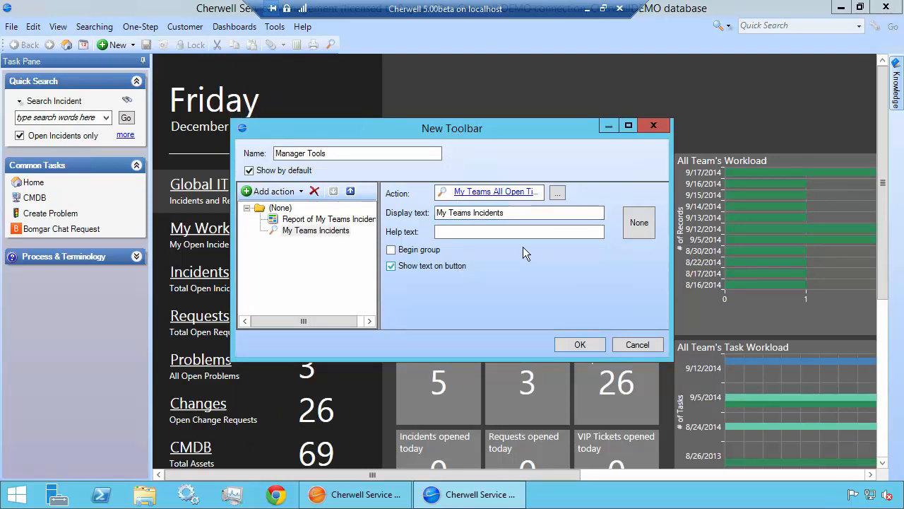
Search the built-in images for "search" and give the search action the Search.png icon
click(638, 222)
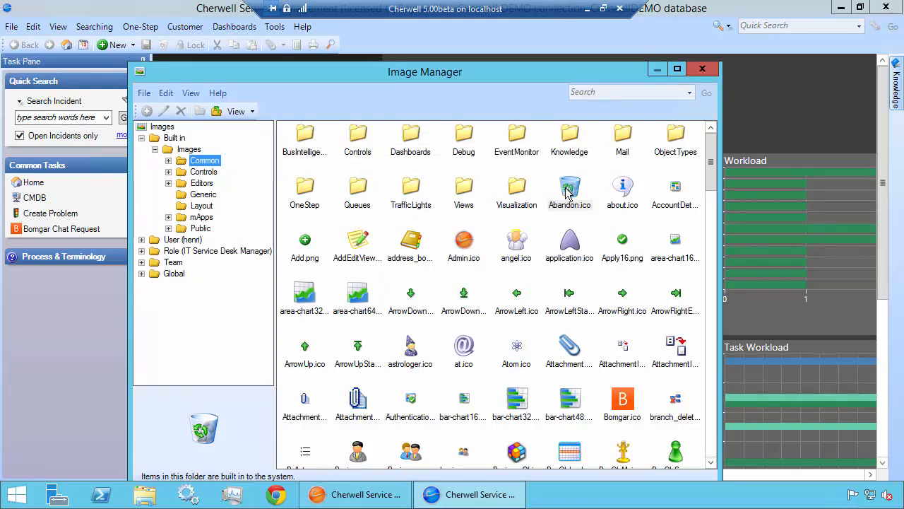
key(Return)
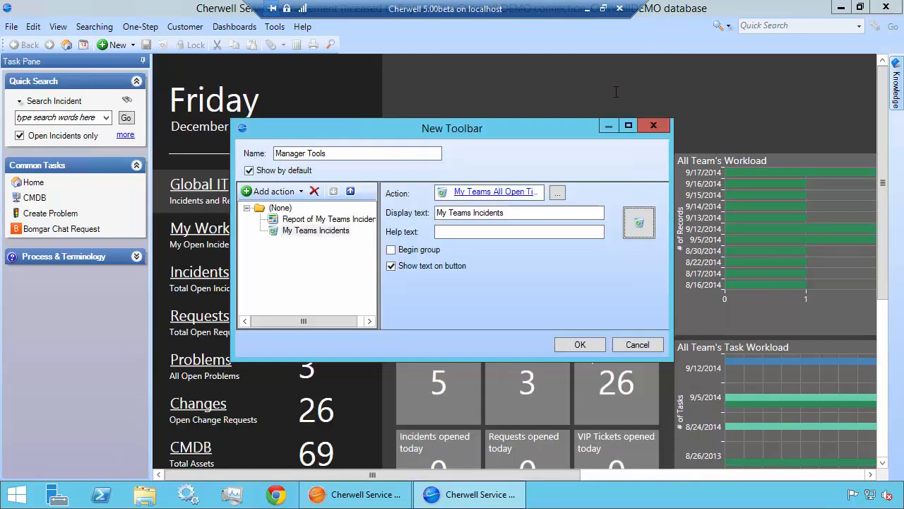
click(640, 223)
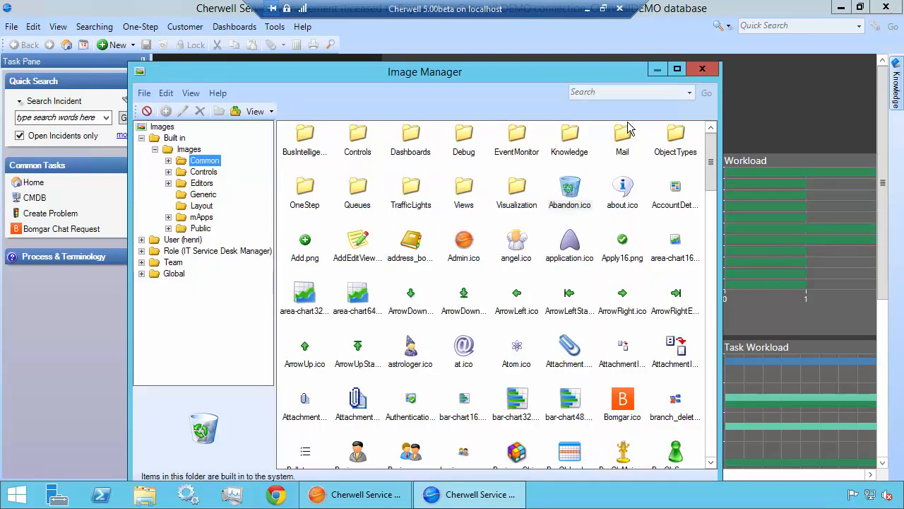
click(624, 92)
text(search)
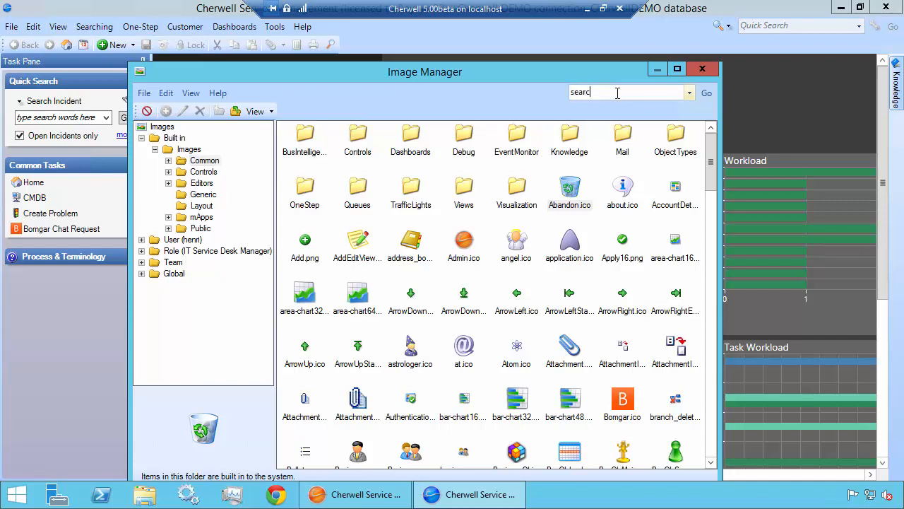
key(Return)
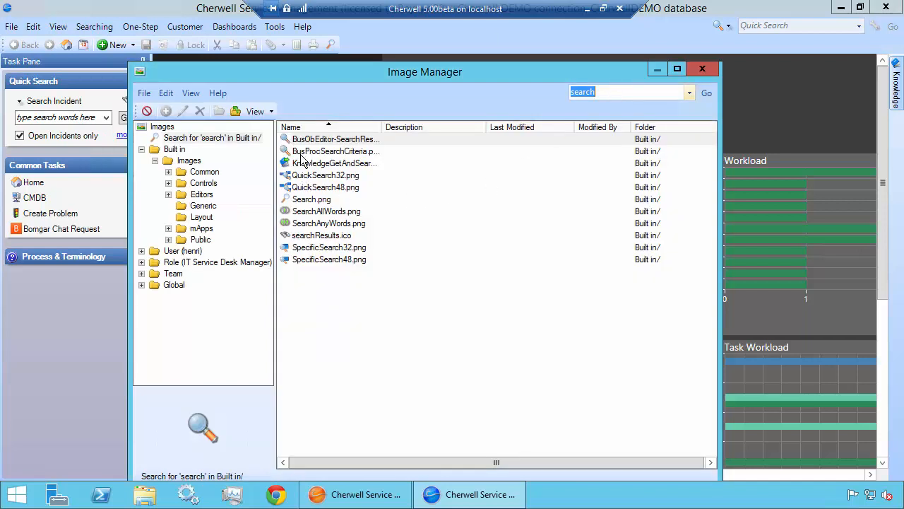
double_click(311, 199)
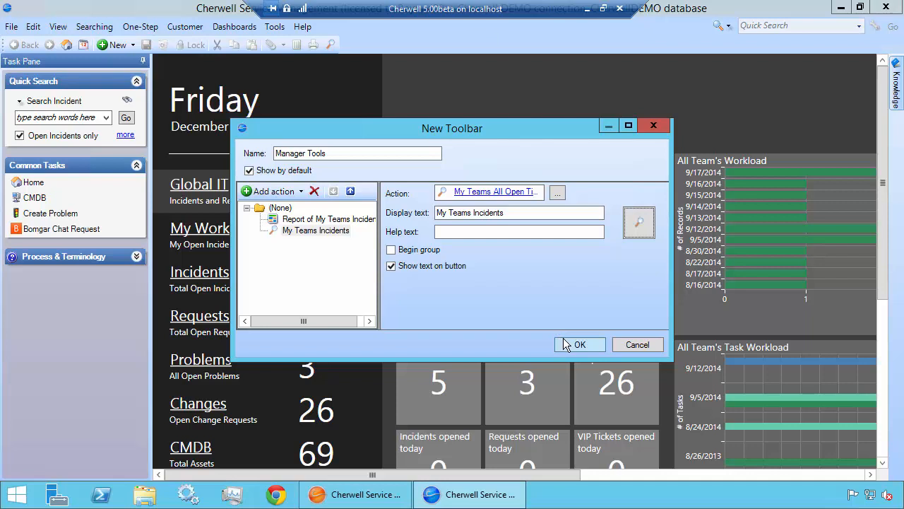
Save the Manager Tools toolbar and the user's toolbar list, and check which toolbars are enabled in the main window
click(572, 344)
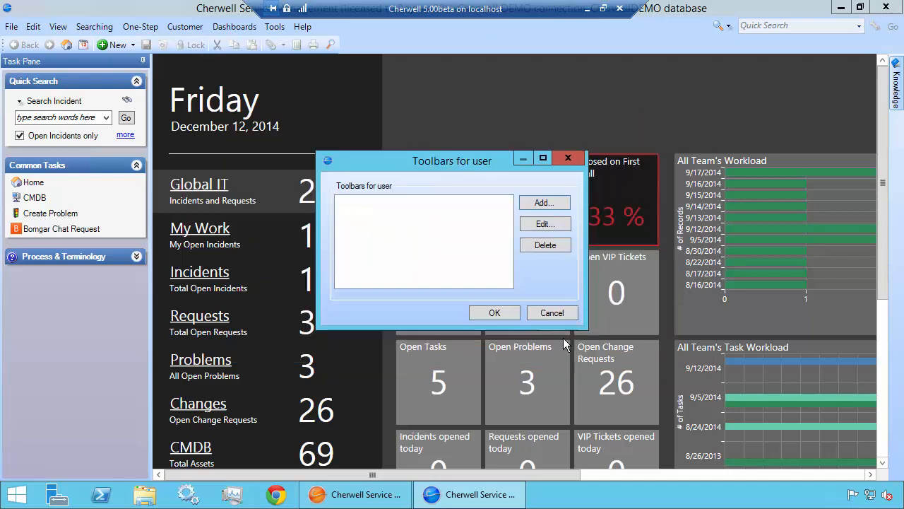
click(495, 313)
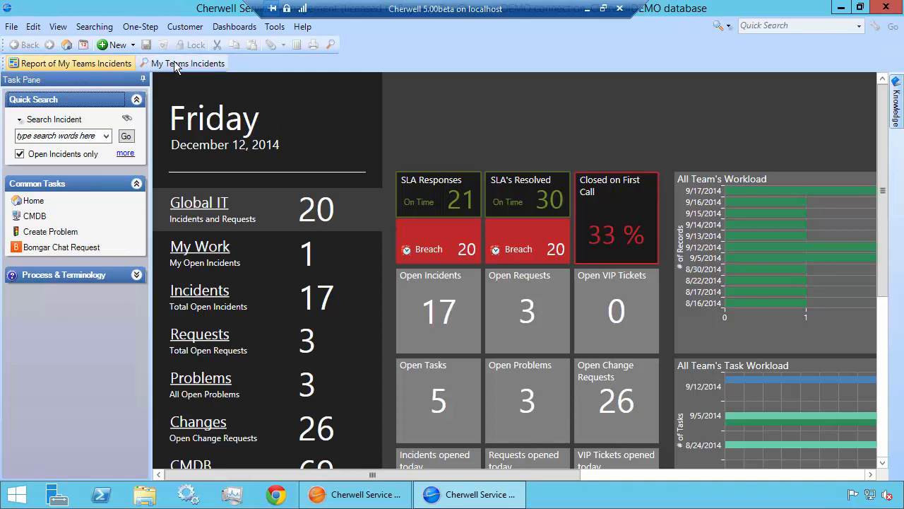
right_click(248, 62)
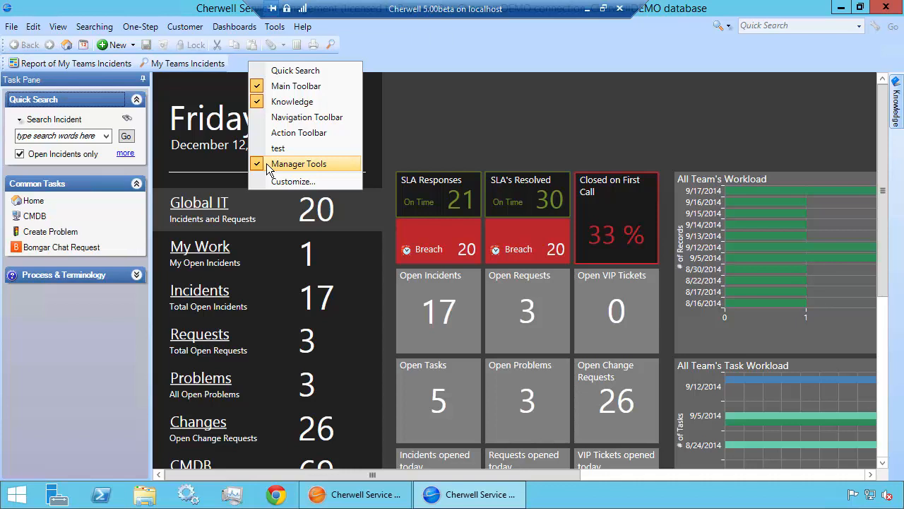
click(407, 40)
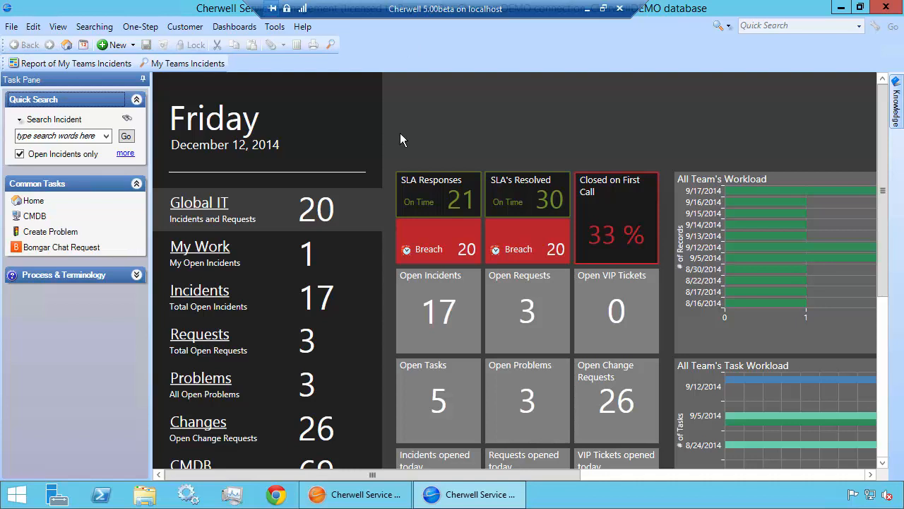
Switch to Cherwell Service Management Administrator and open the custom toolbars of the IT Service Desk Manager role for editing
click(388, 501)
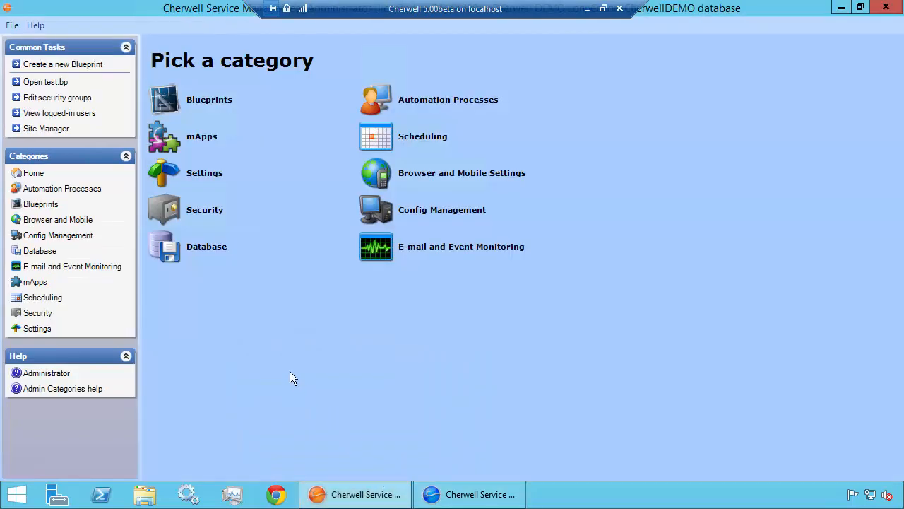
click(62, 328)
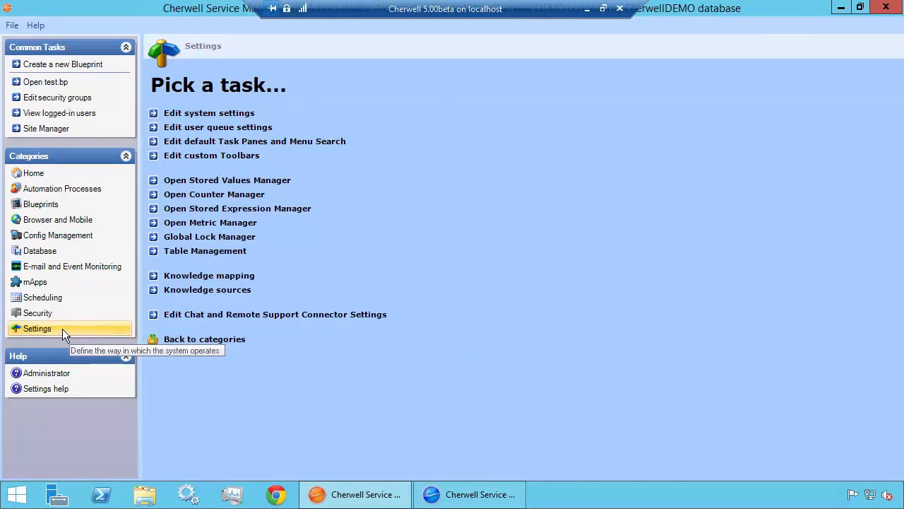
click(182, 157)
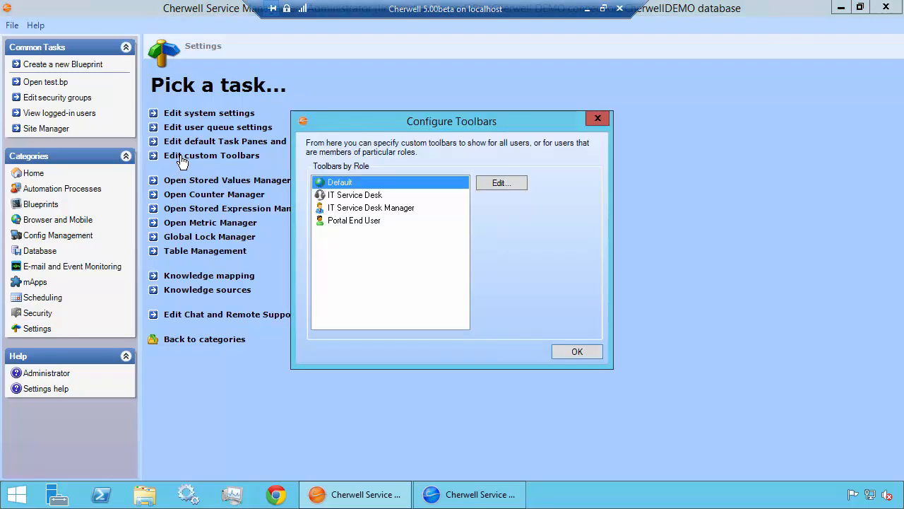
click(412, 208)
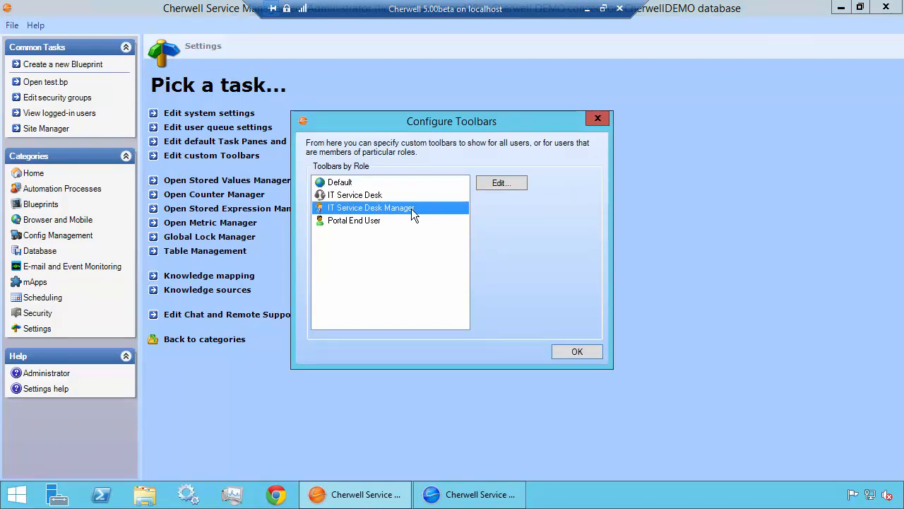
click(510, 183)
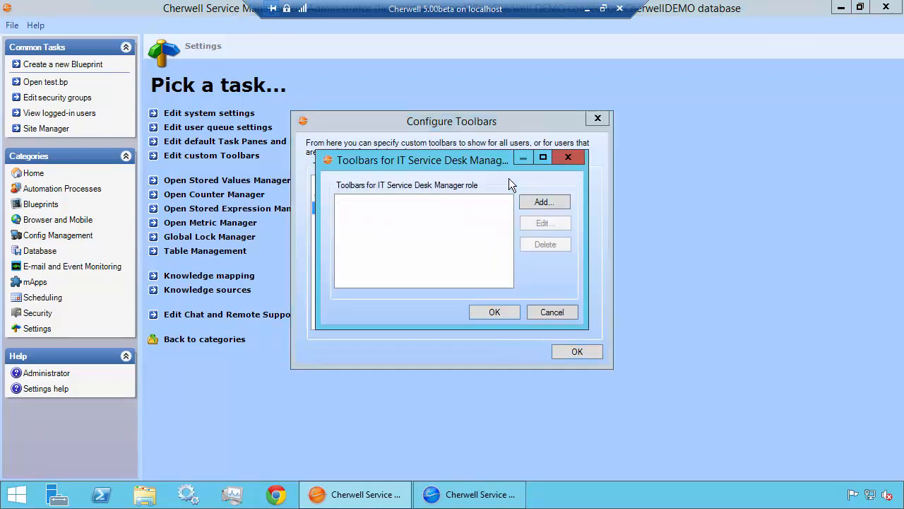
Add a new toolbar for the IT Service Desk Manager role and name it "Manager Tools Here"
click(538, 202)
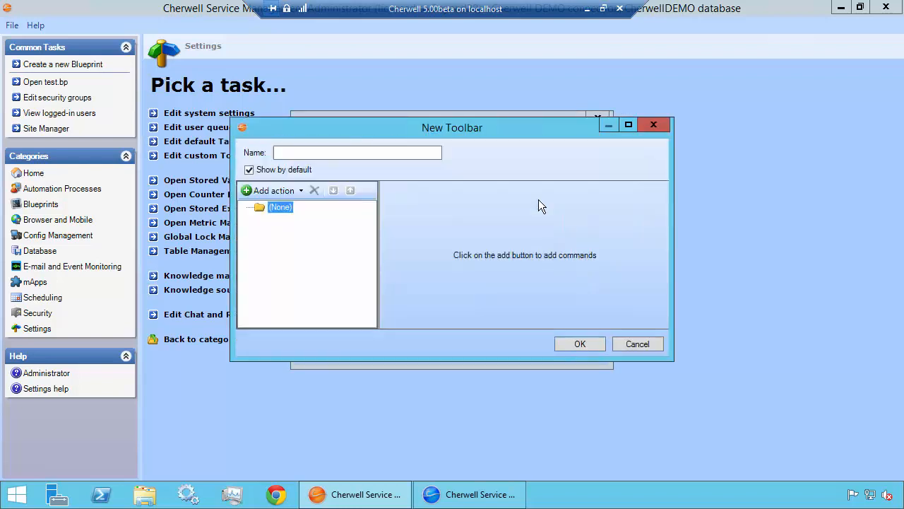
click(405, 154)
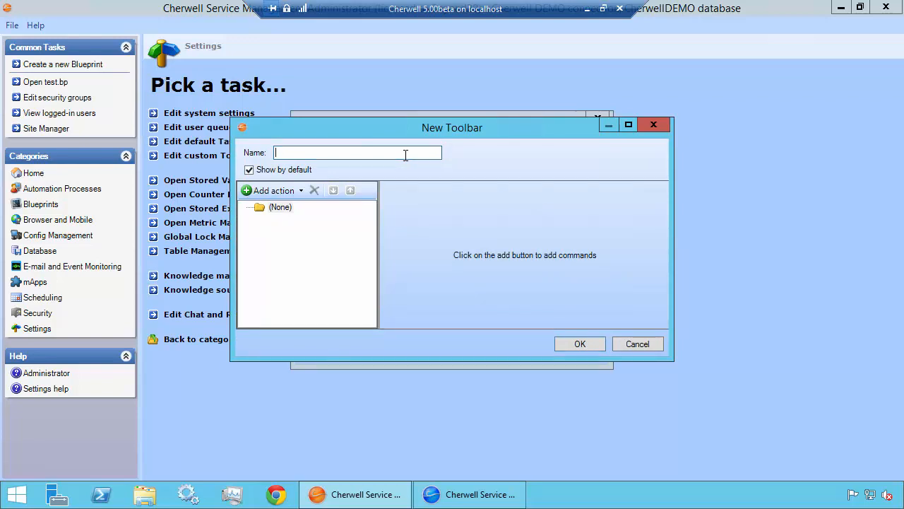
text(Manager Tools Here)
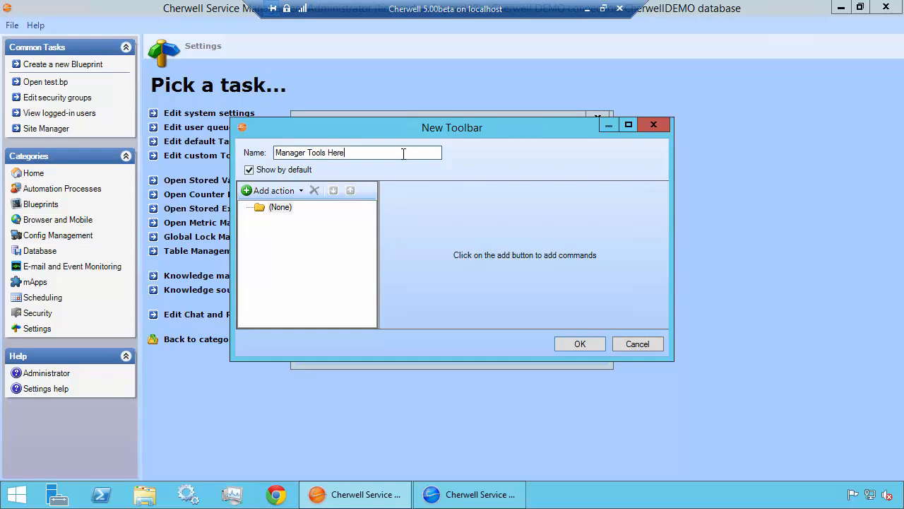
Add a report action for the global My Teams Incidents report, finding it with the term "team"
click(269, 197)
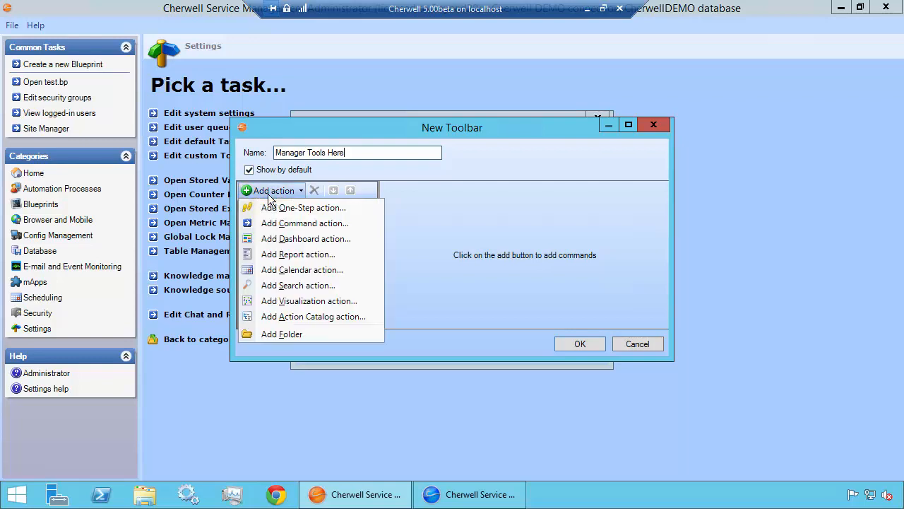
click(287, 254)
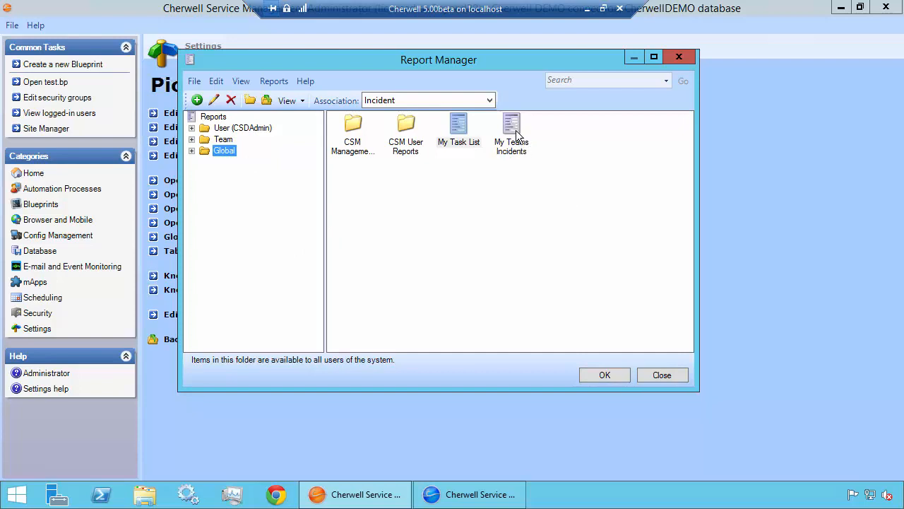
click(569, 80)
text(team)
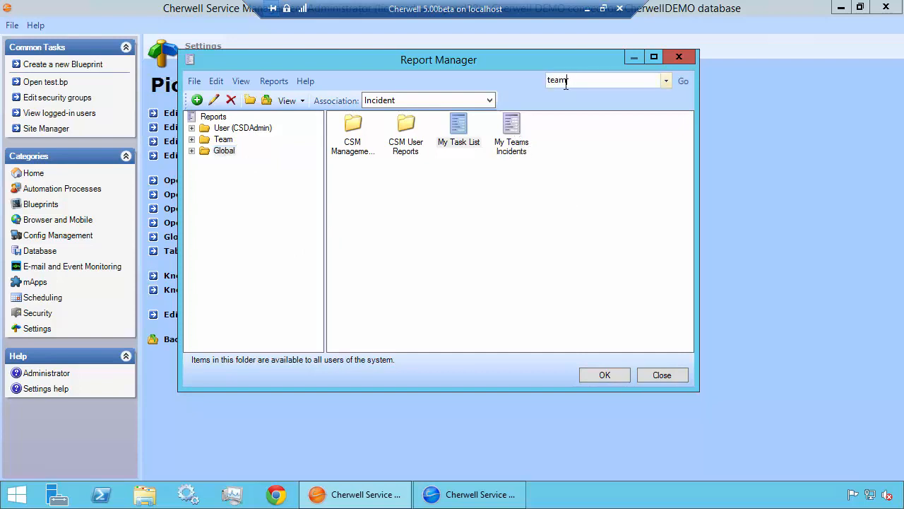
key(Return)
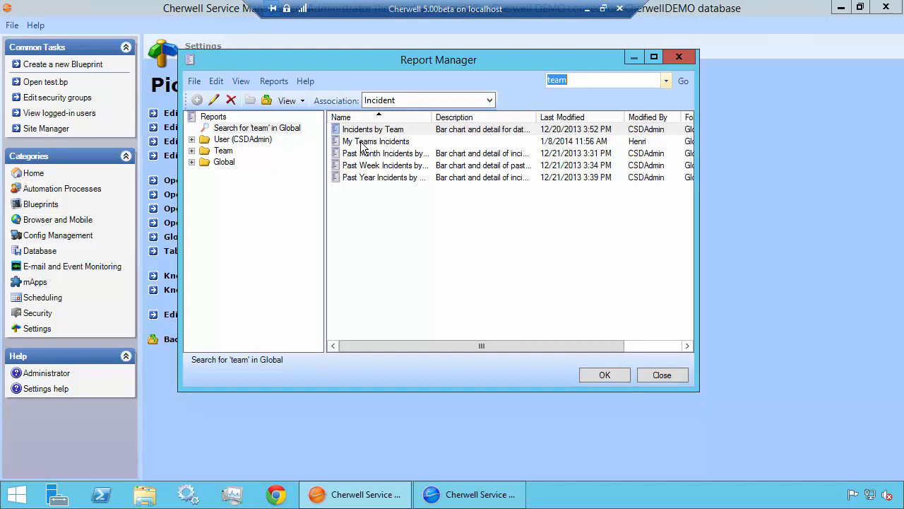
double_click(362, 144)
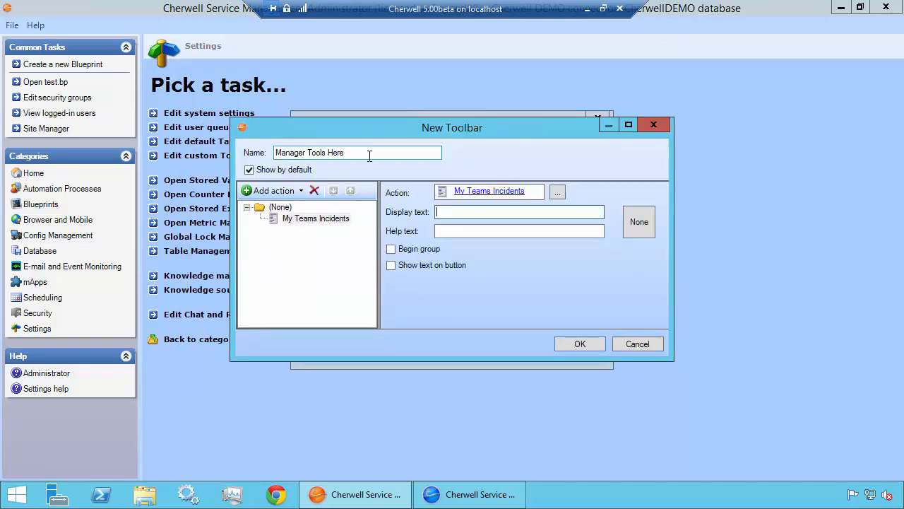
Set the report action's display text to "My Teams Incidents" and enable showing text on the button
text(My )
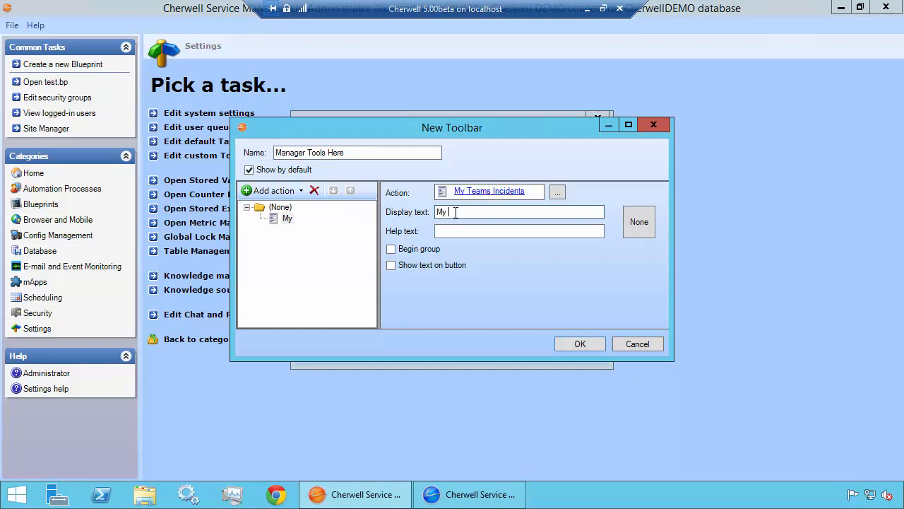
text(Teams Incidents)
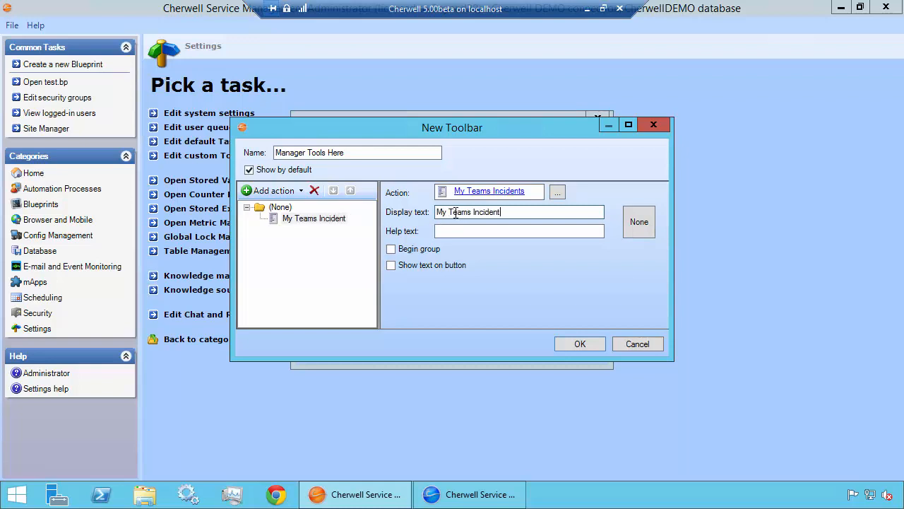
click(445, 262)
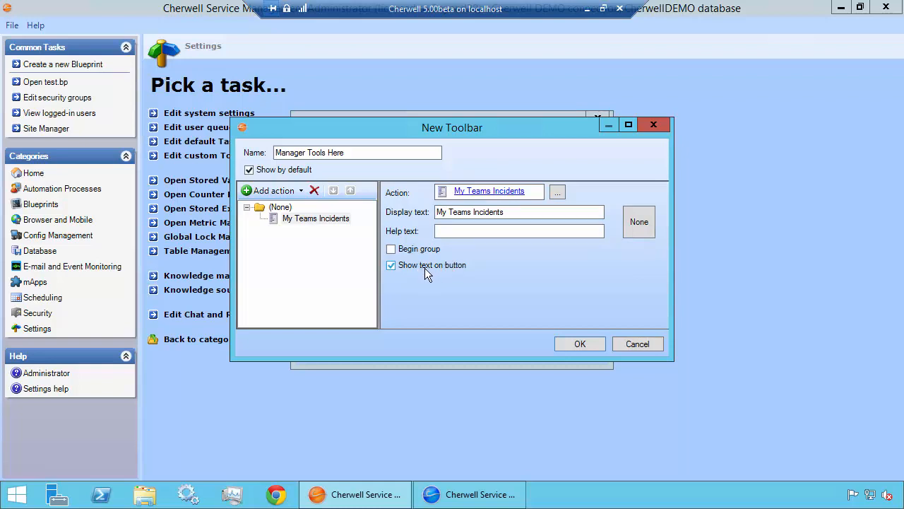
Give the report action the AccountDetails.png icon from the built-in Common images
click(638, 224)
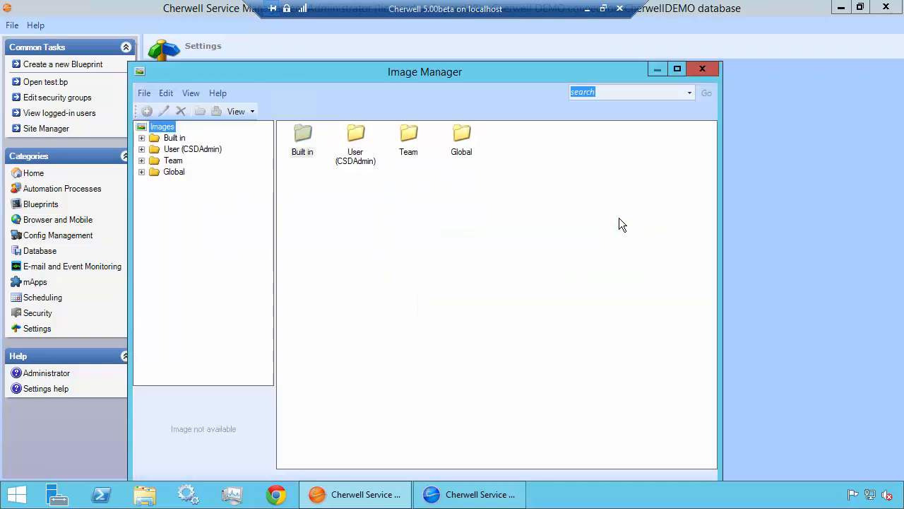
click(176, 139)
double_click(301, 137)
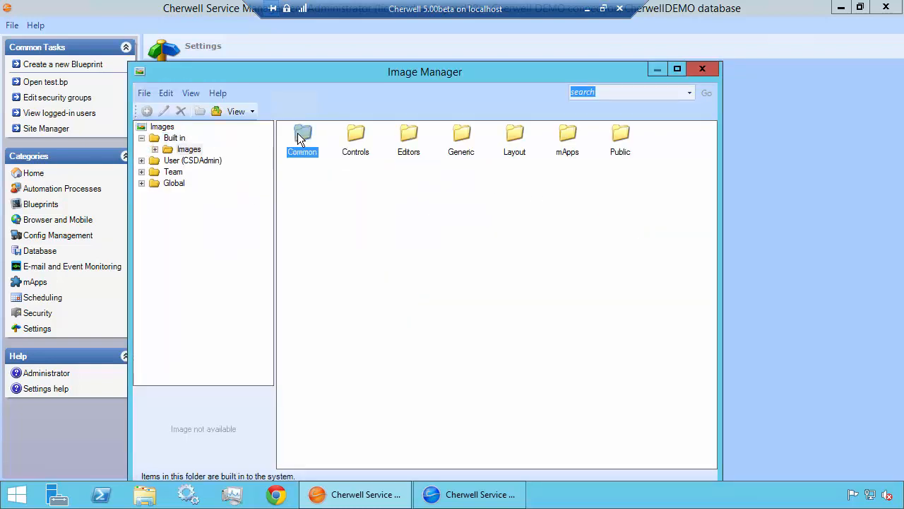
double_click(300, 138)
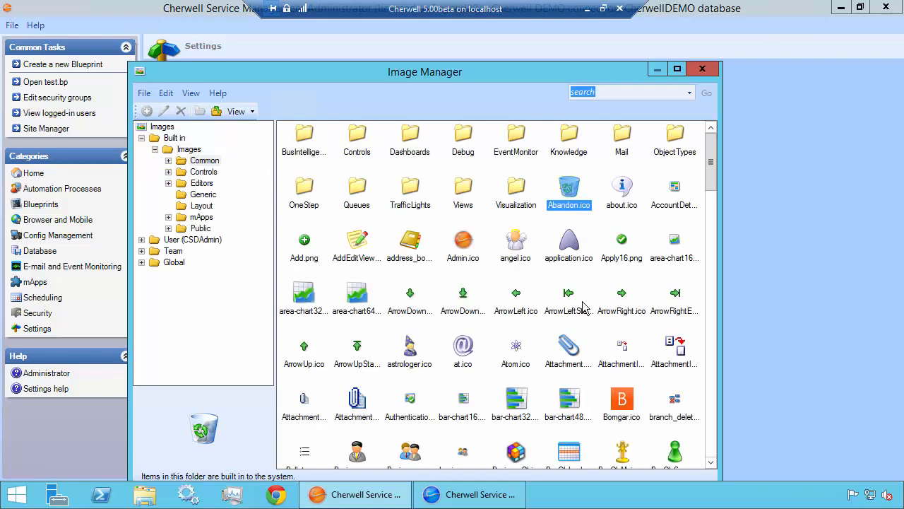
click(682, 195)
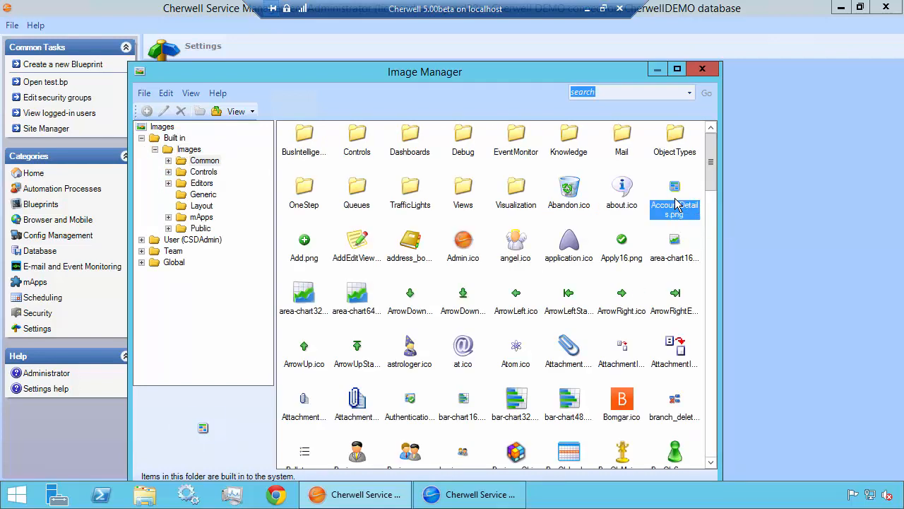
double_click(680, 196)
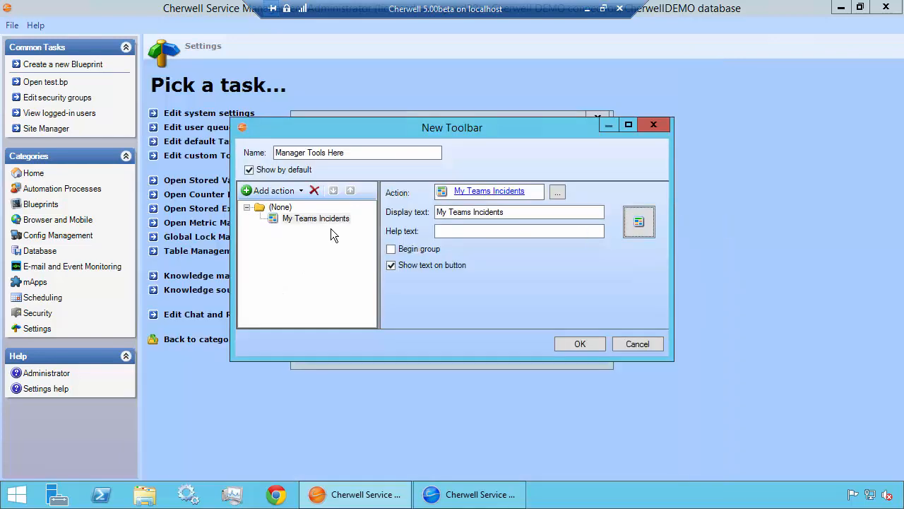
Add a search action for the global My Teams All Open Tickets search, finding it with the term "team"
click(284, 191)
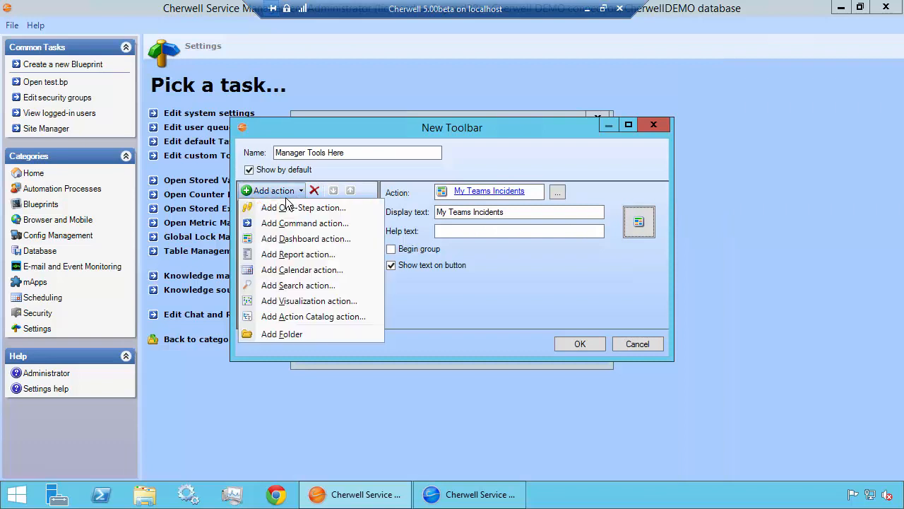
click(294, 288)
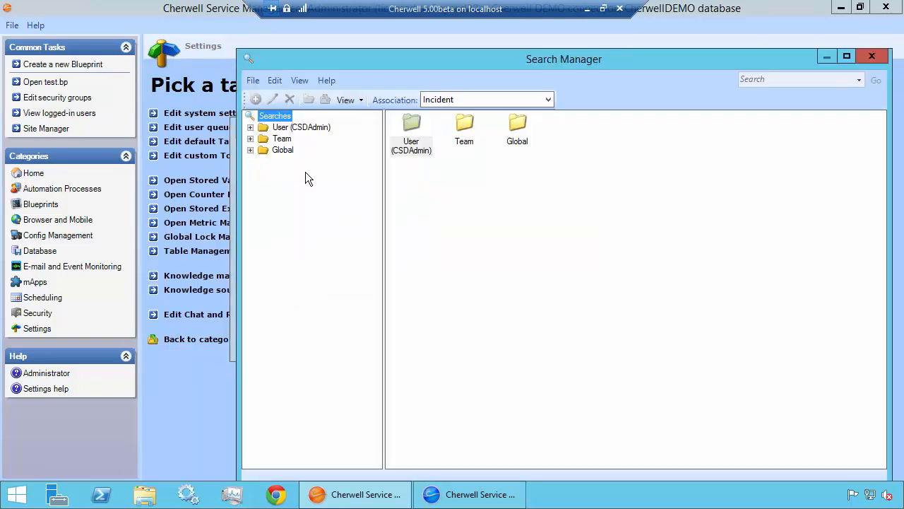
click(284, 150)
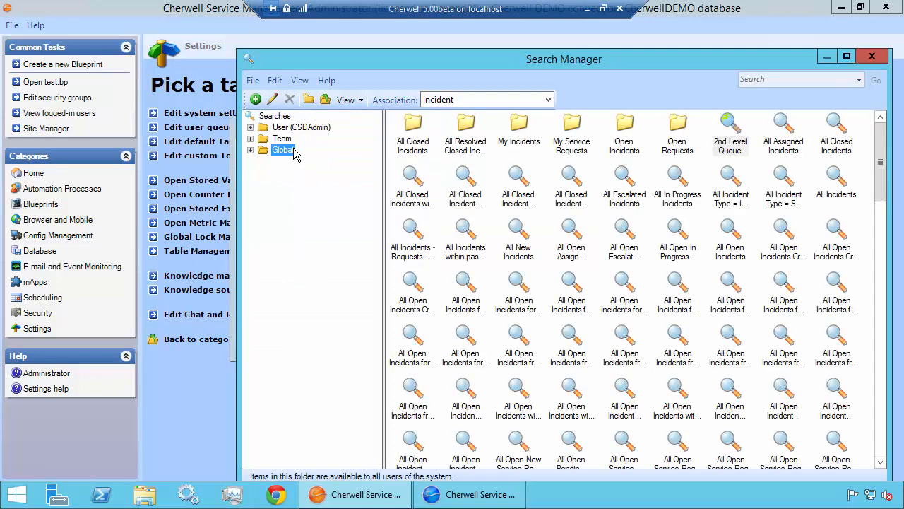
click(754, 78)
text(team)
key(Return)
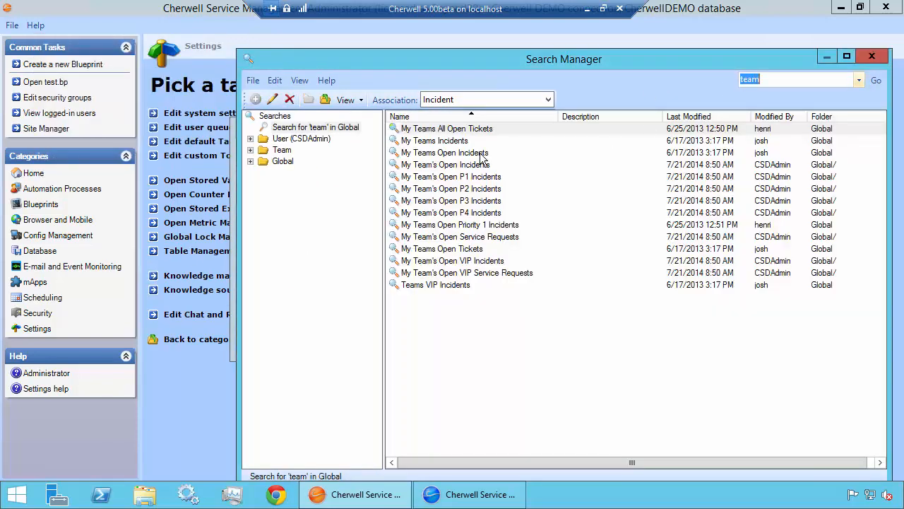
double_click(449, 129)
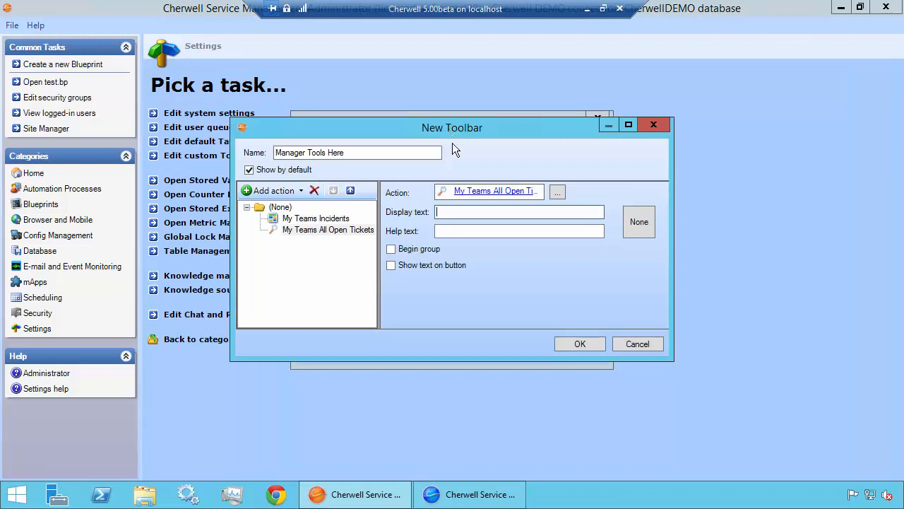
Set the search action's display text to "My Teams Open Tickets" and give it the built-in Search.png icon, finding it with "search"
text(My T)
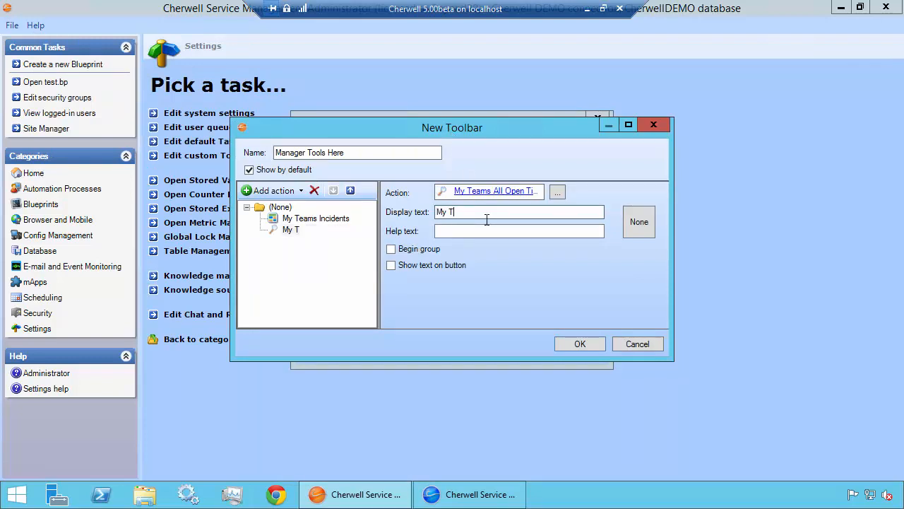
text(eams Open Tickets)
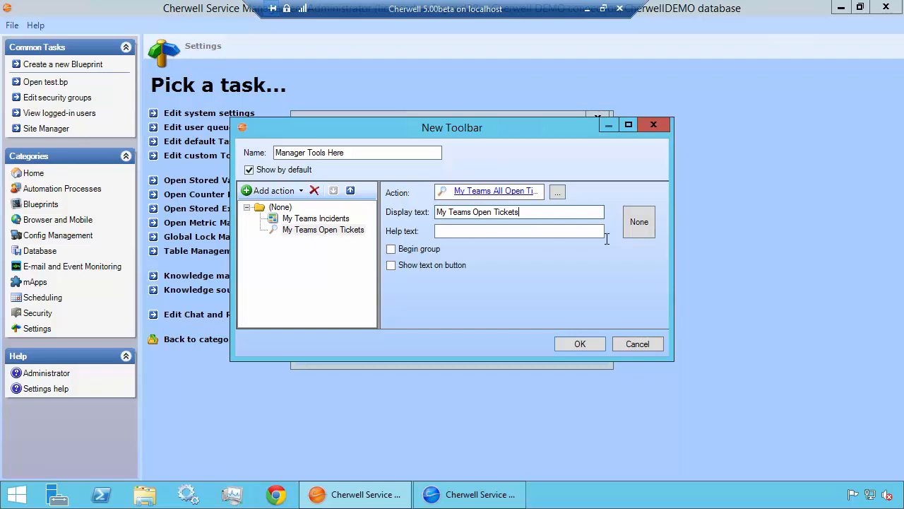
click(642, 229)
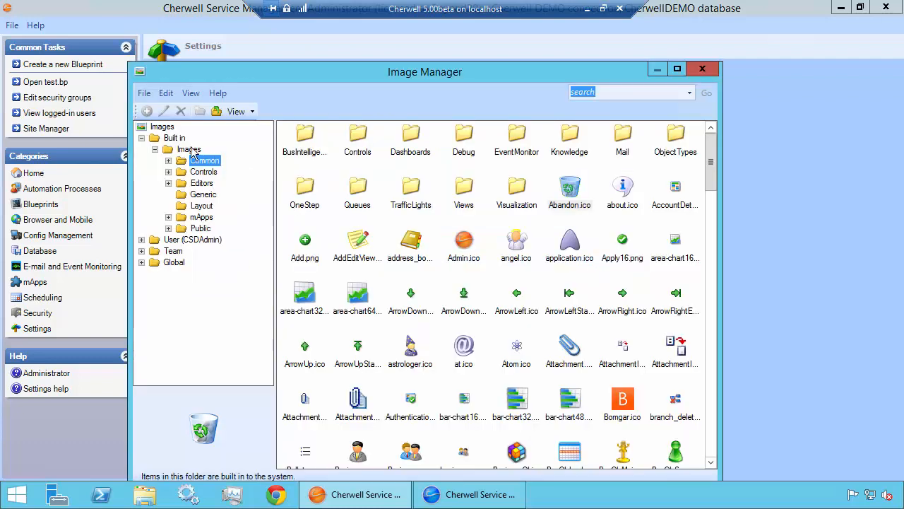
click(578, 94)
key(BackSpace)
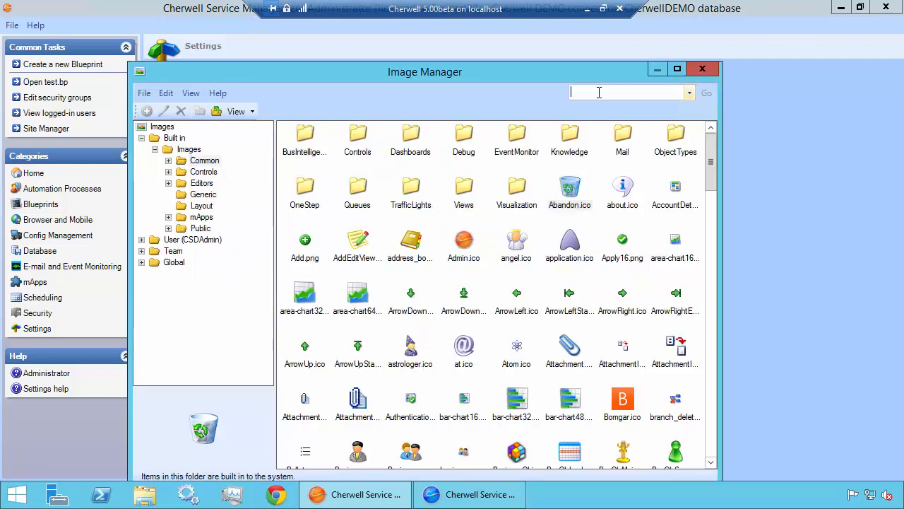
text(search)
key(Return)
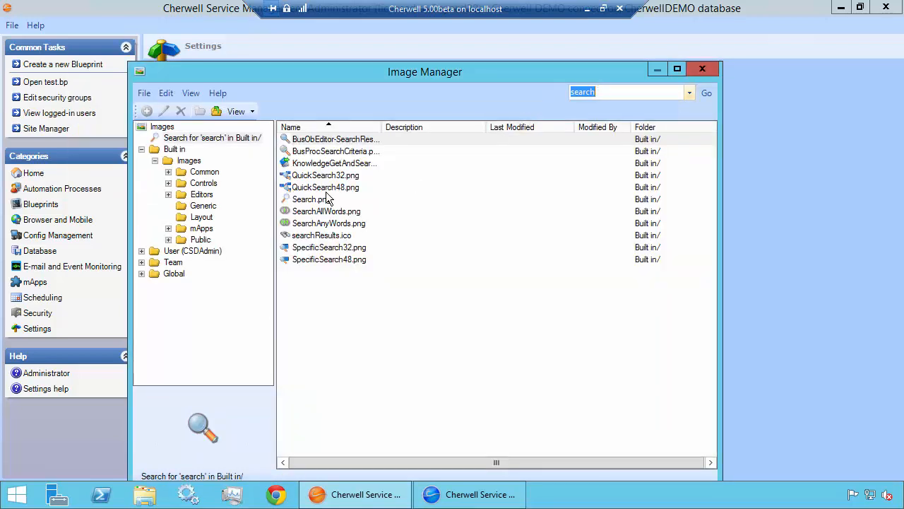
double_click(316, 199)
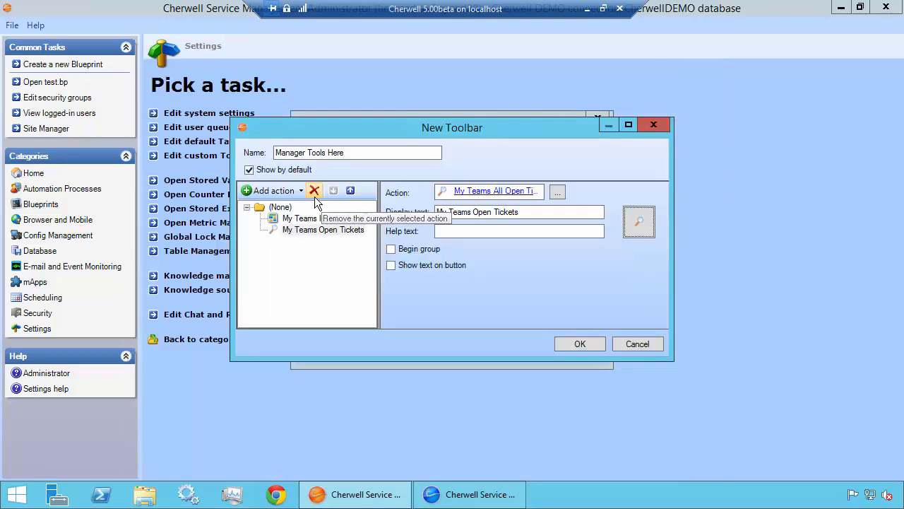
Enable showing text on the search button and save the Manager Tools Here toolbar for the IT Service Desk Manager role
click(416, 273)
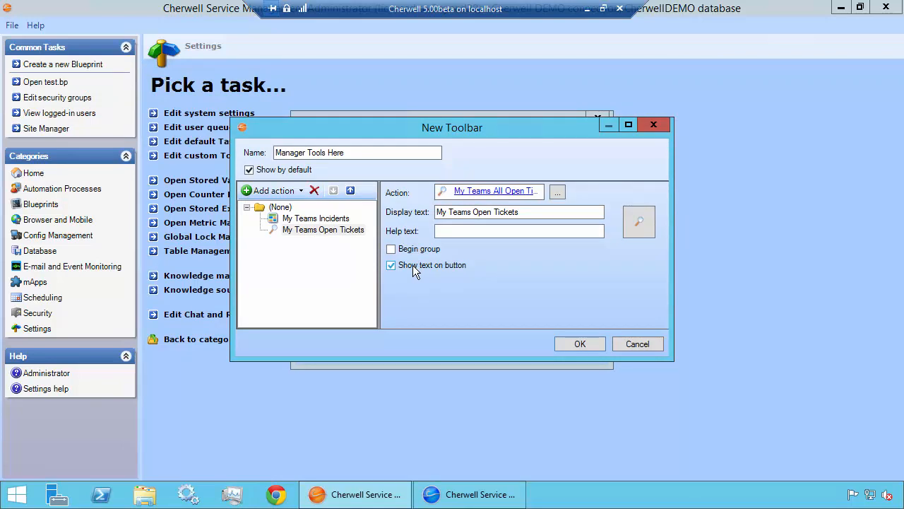
click(596, 340)
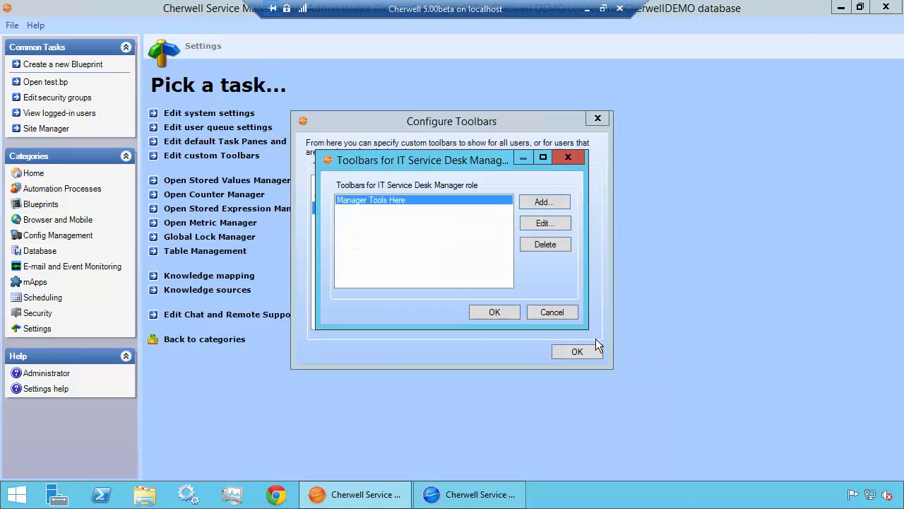
click(493, 314)
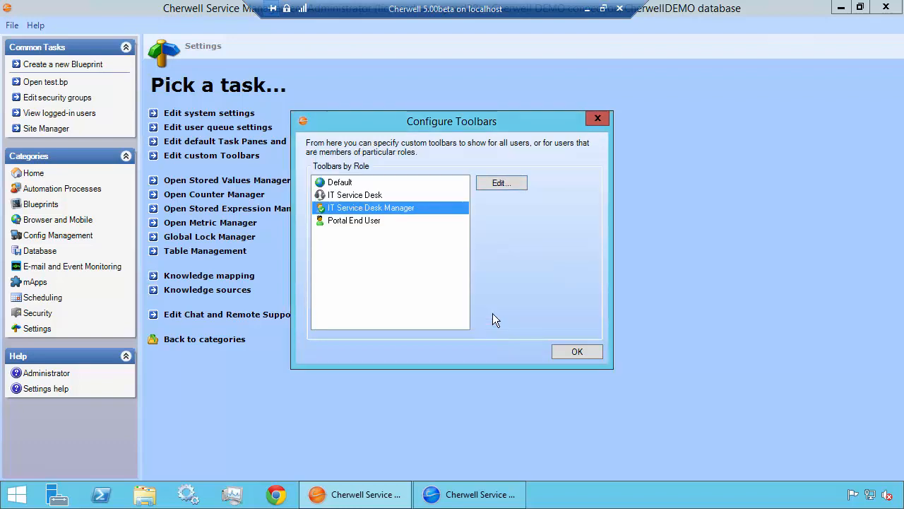
click(574, 352)
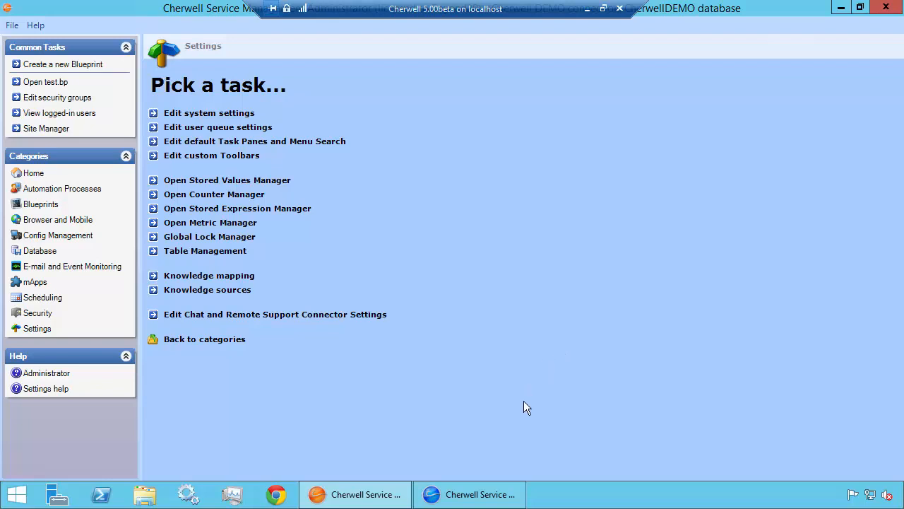
Close the Cherwell Service Management client, minimize the Administrator window and relaunch the client
click(508, 503)
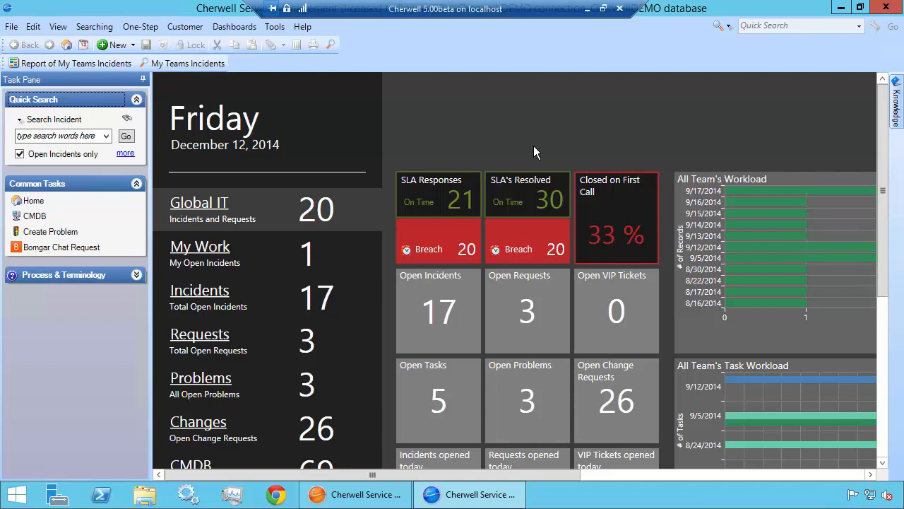
click(886, 7)
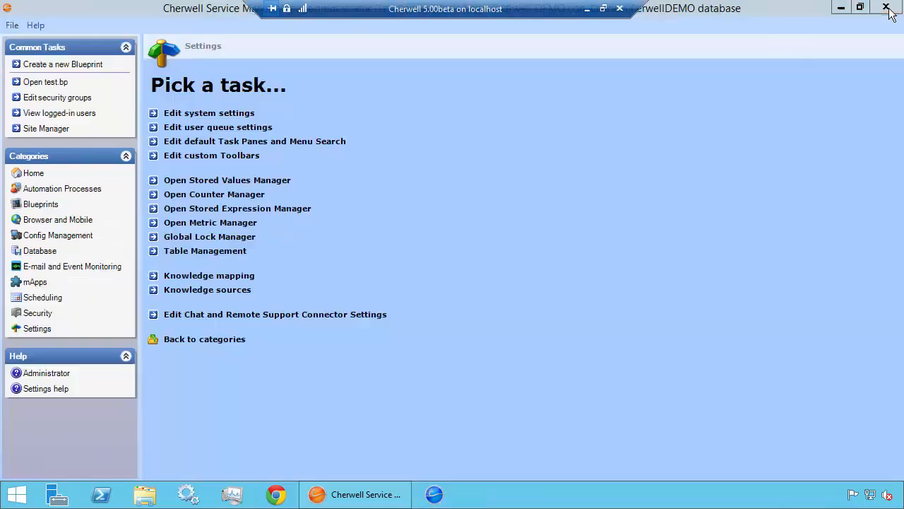
click(841, 9)
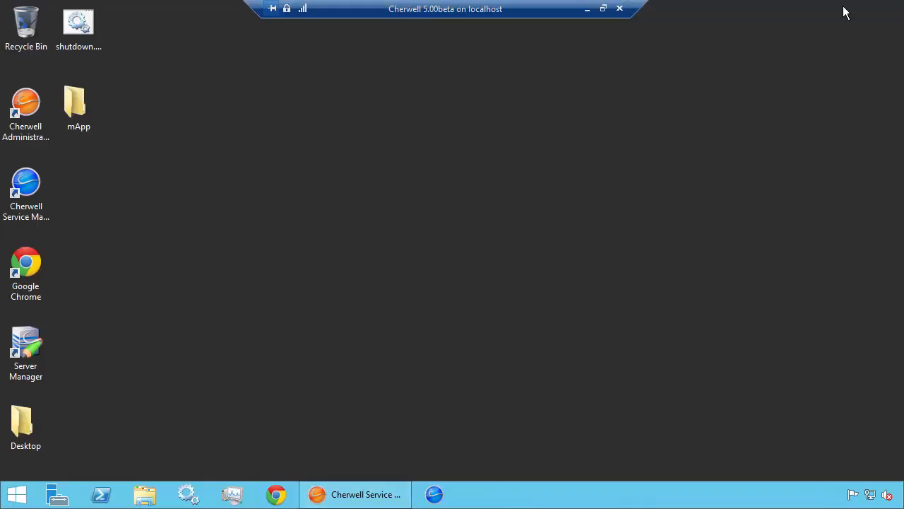
click(434, 495)
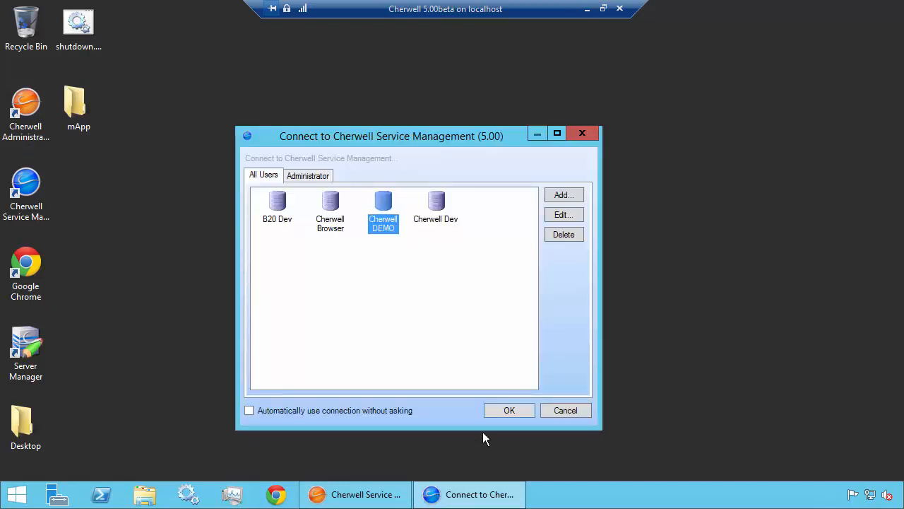
Connect to Cherwell DEMO, enter the account password and sign in with the IT Service Desk Manager role
click(501, 409)
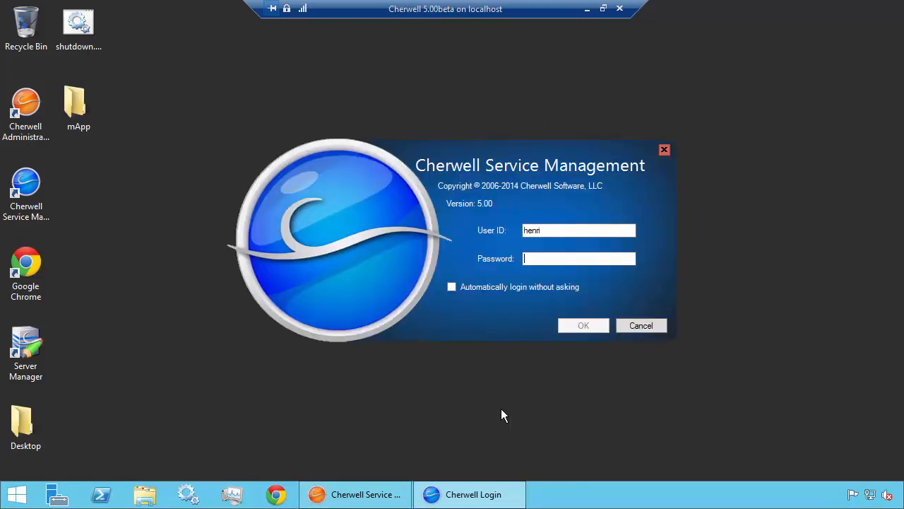
text(password)
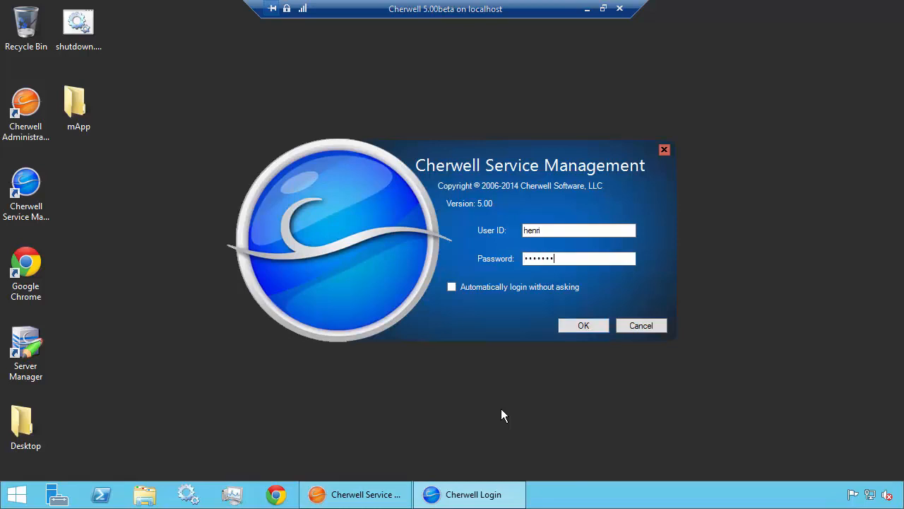
key(Return)
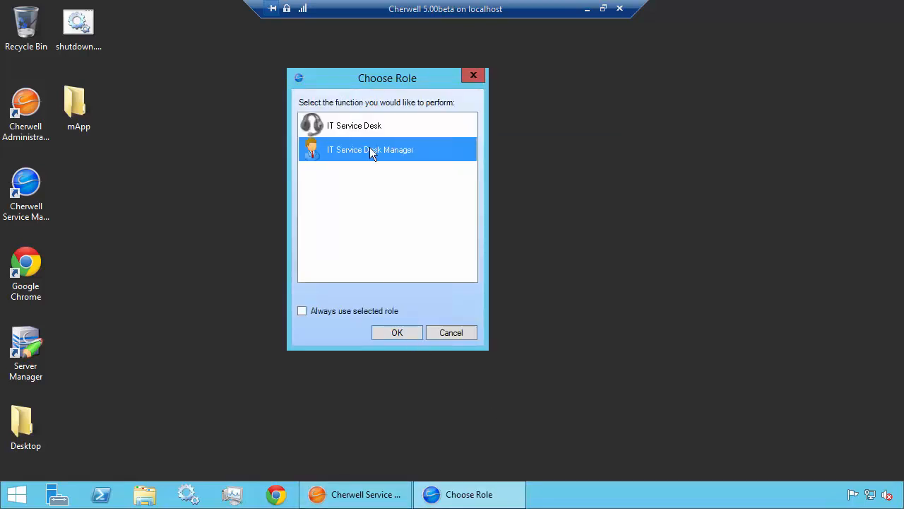
click(408, 331)
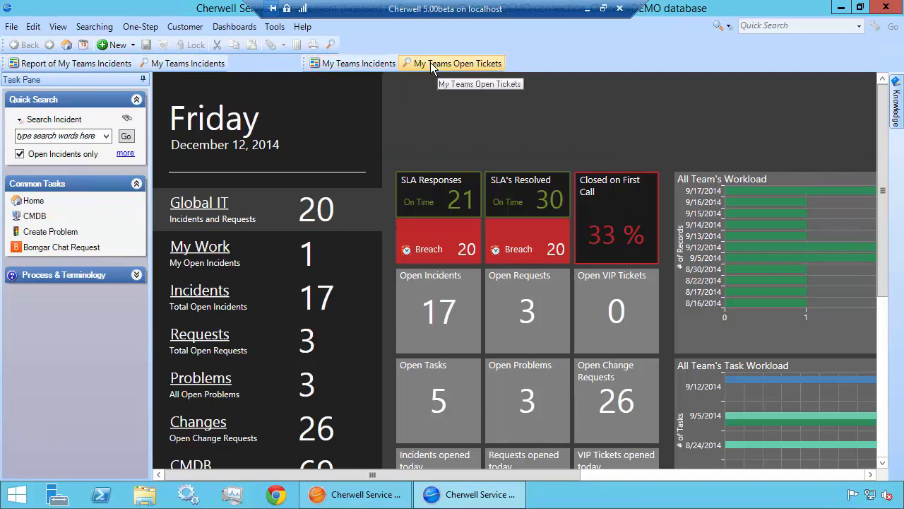
Hide the Manager Tools toolbar, show it again and check the list of available toolbars
right_click(525, 61)
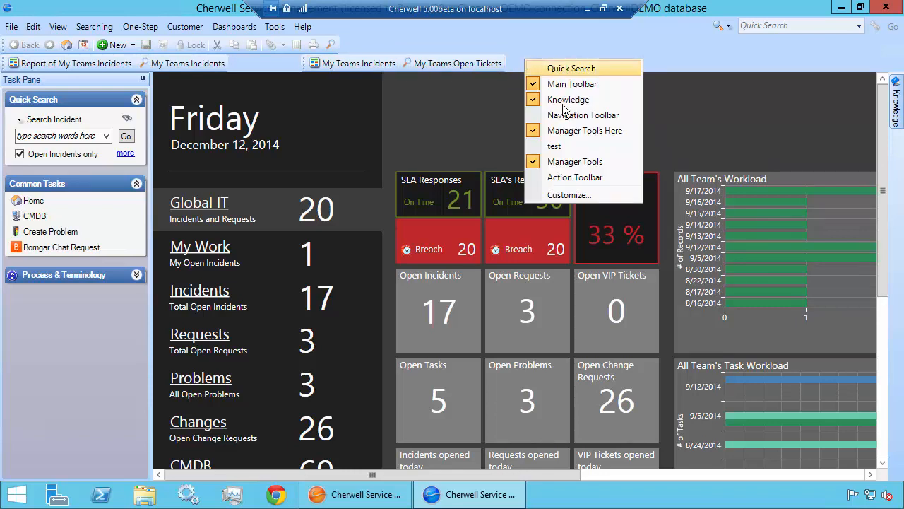
click(579, 157)
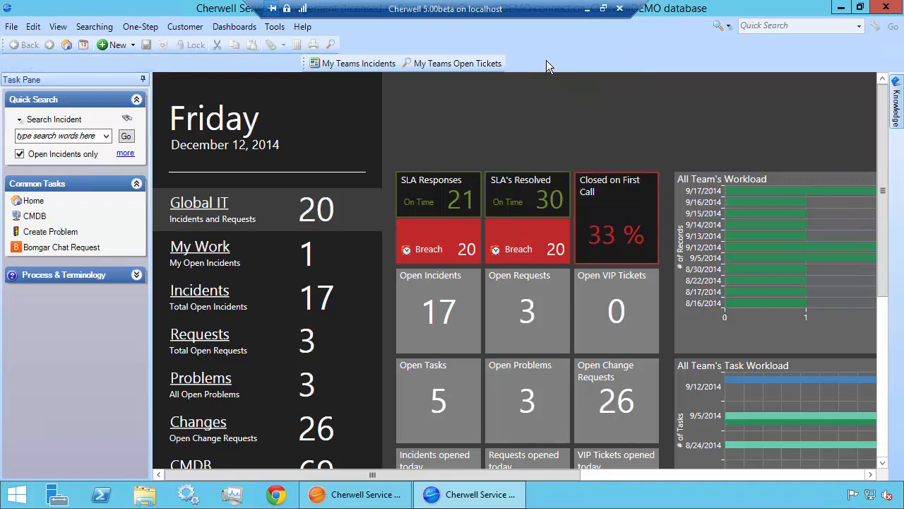
right_click(546, 60)
click(582, 159)
right_click(552, 67)
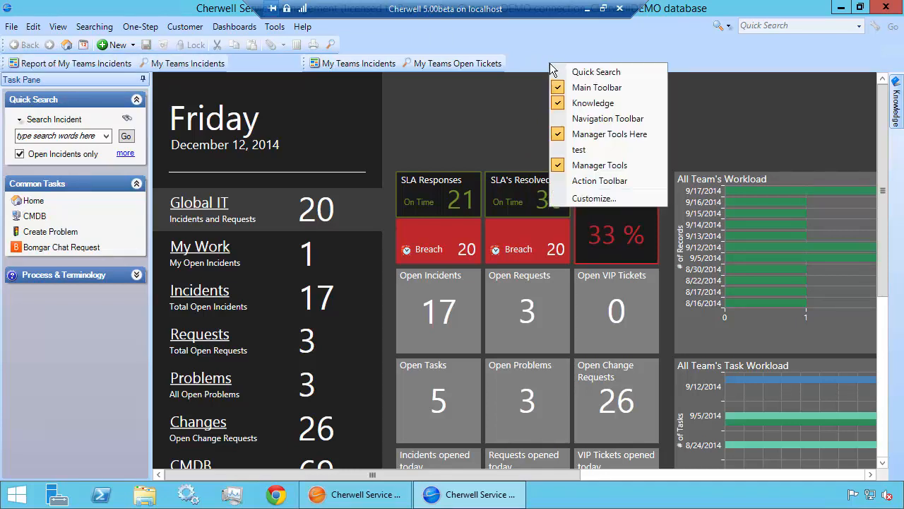
click(565, 52)
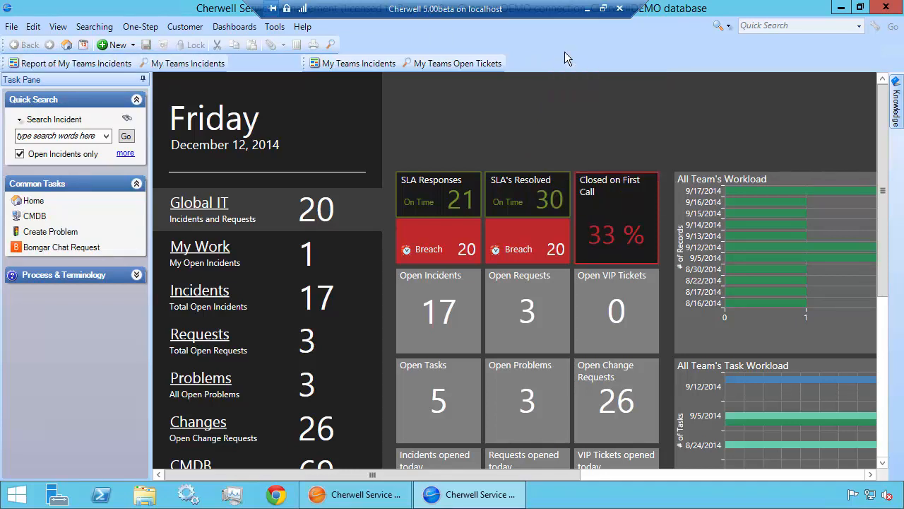
Run the My Teams Open Tickets search from the Manager Tools Here toolbar
click(452, 65)
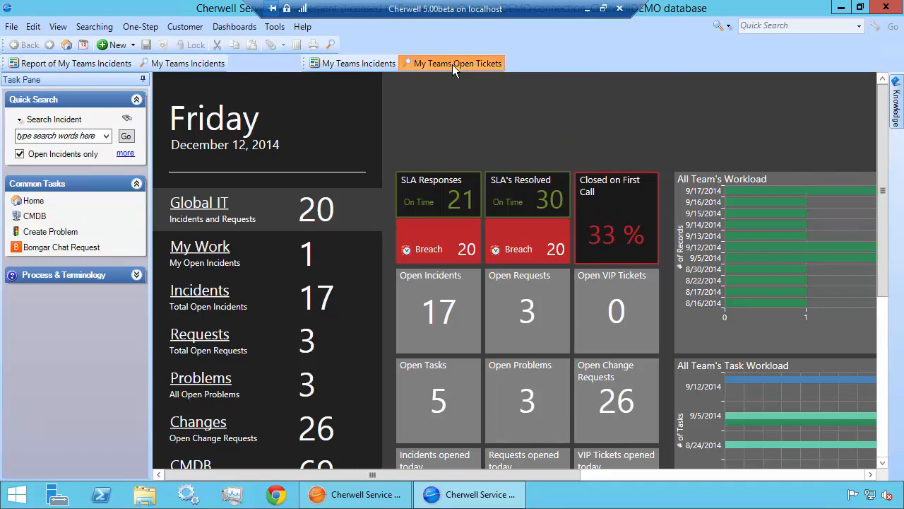